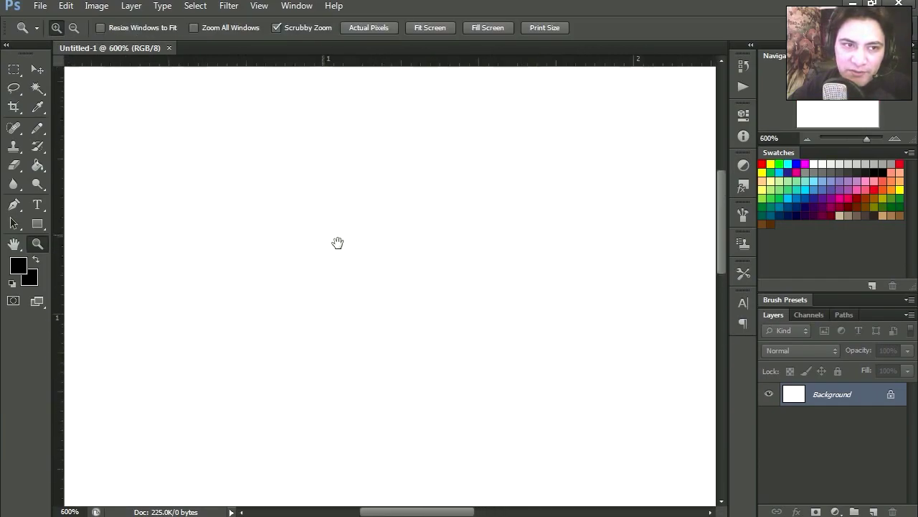
# Set up a 1 px Pencil, zoom out to half, and add a new empty layer
pyautogui.click(37, 127)
pyautogui.hotkey('ctrl', '-')
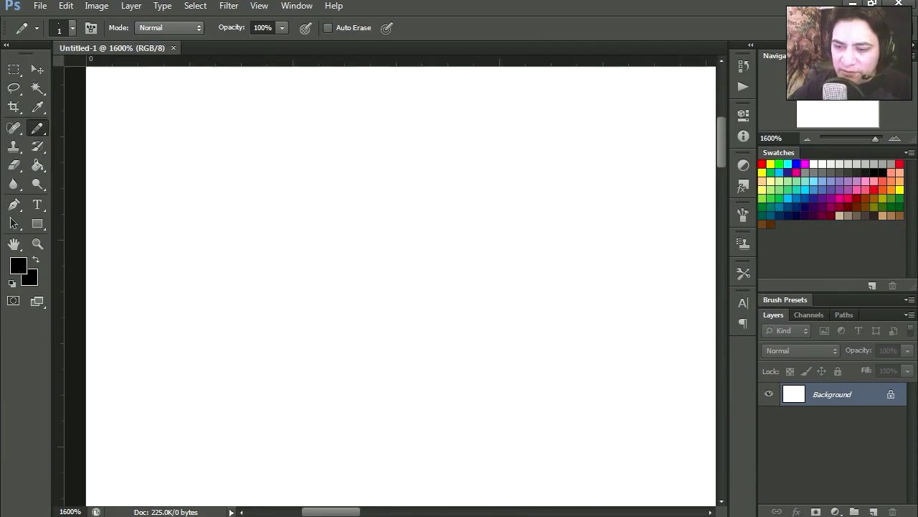
pyautogui.click(873, 511)
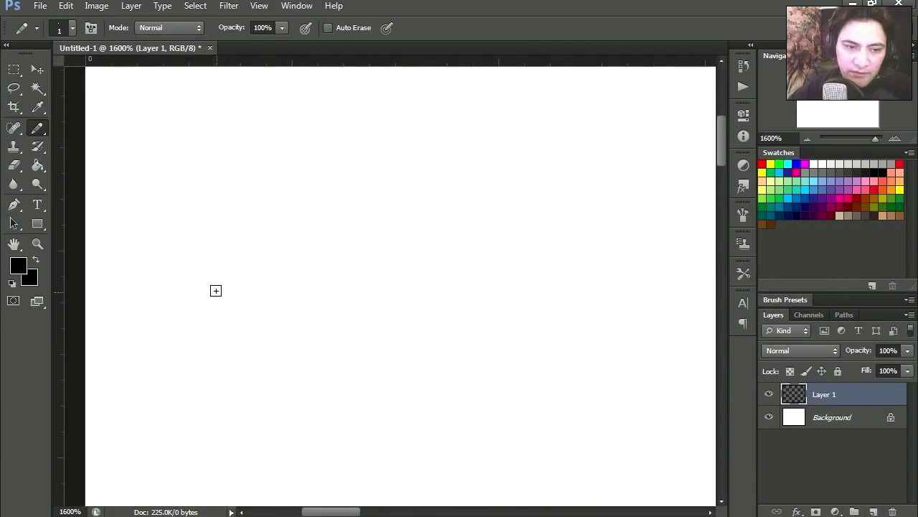
# Draw the V's left arm as black two-pixel steps descending down-right
pyautogui.moveTo(209, 284); pyautogui.dragTo(217, 284)
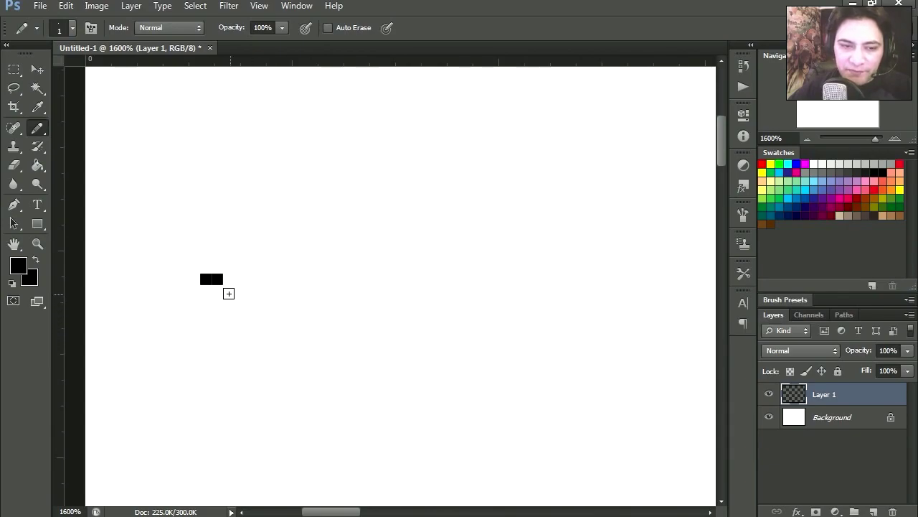
pyautogui.moveTo(227, 290); pyautogui.dragTo(238, 293)
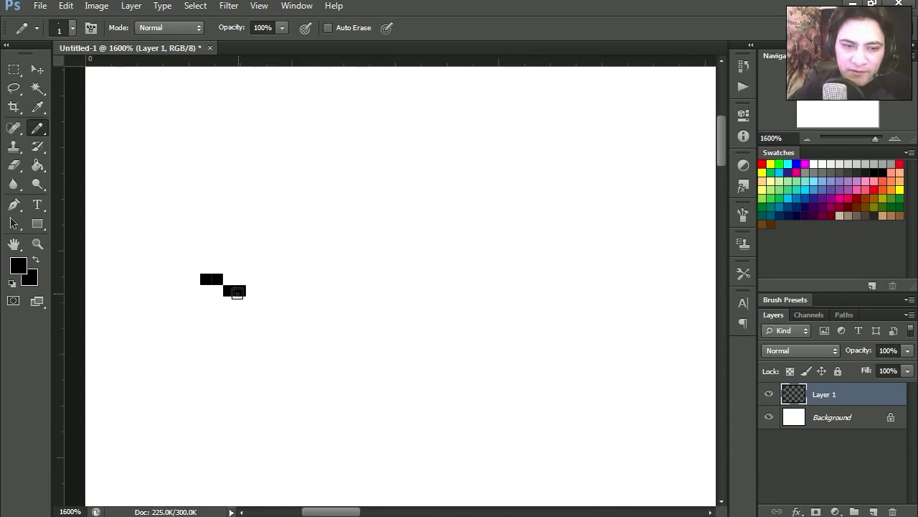
pyautogui.scroll(-1, 268, 324)
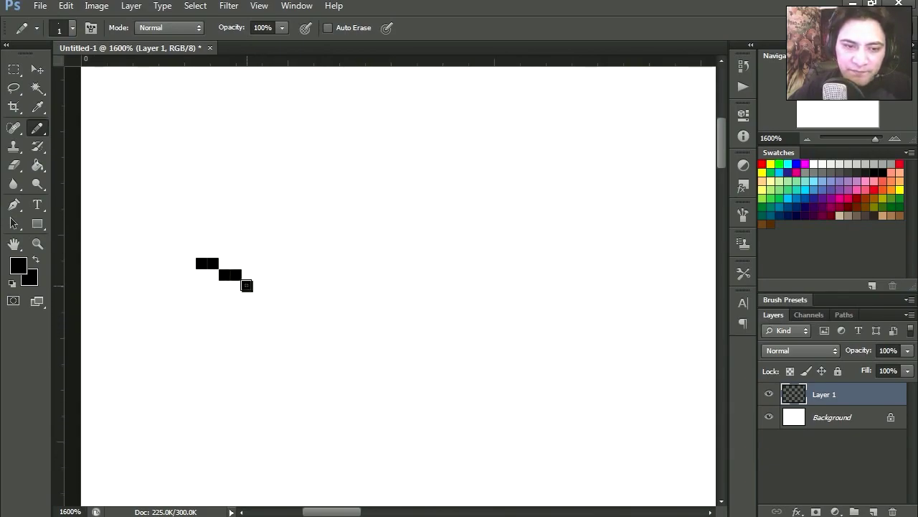
pyautogui.moveTo(274, 316); pyautogui.dragTo(273, 290)
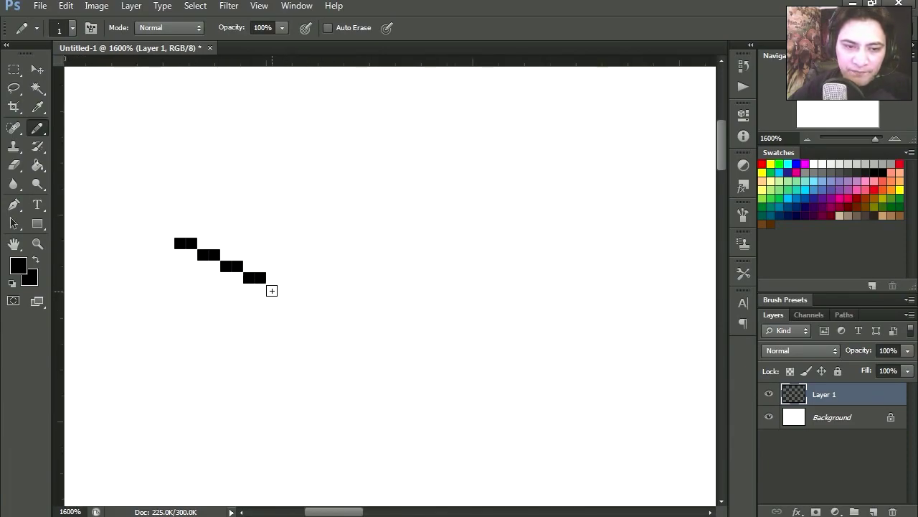
pyautogui.click(280, 292)
pyautogui.moveTo(299, 320); pyautogui.dragTo(283, 314)
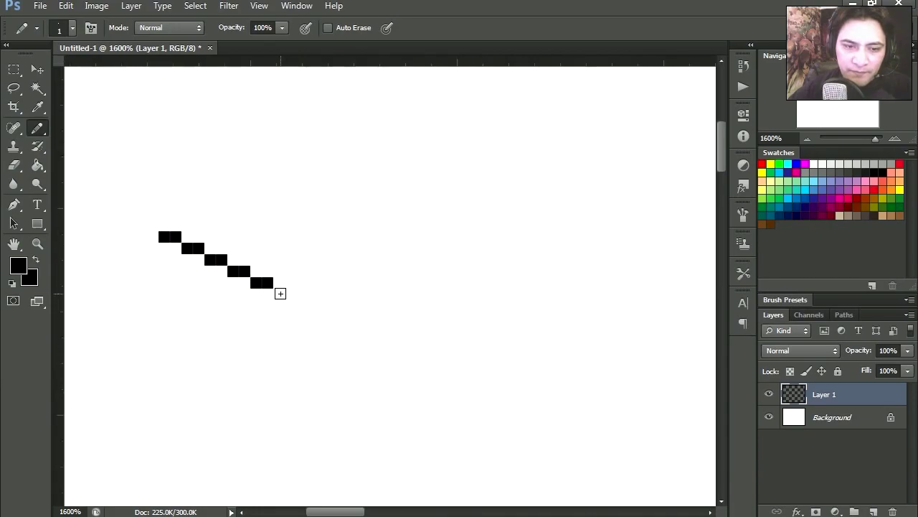
pyautogui.click(281, 293)
pyautogui.moveTo(332, 301)
pyautogui.mouseDown()
pyautogui.moveTo(323, 340)
pyautogui.moveTo(306, 327)
pyautogui.mouseUp()
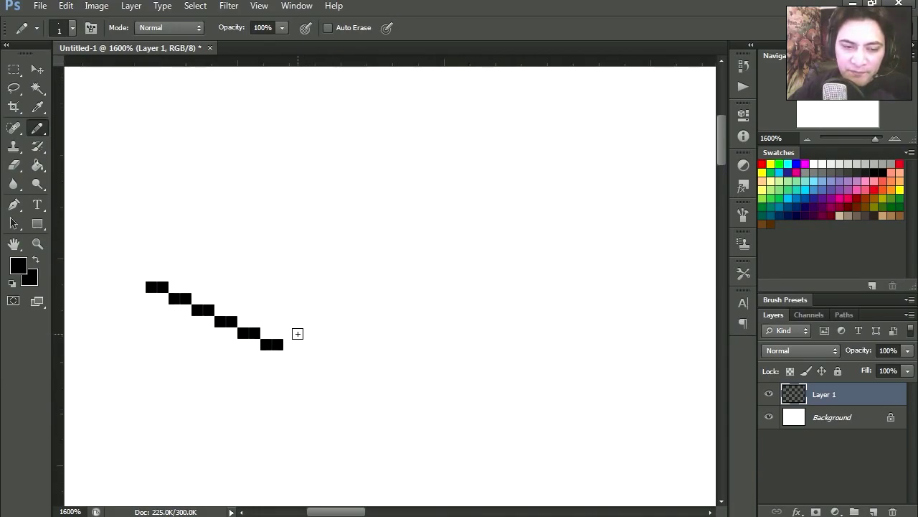
# Draw the V's right arm as stepped pixels rising up-right to close the zigzag
pyautogui.click(289, 332)
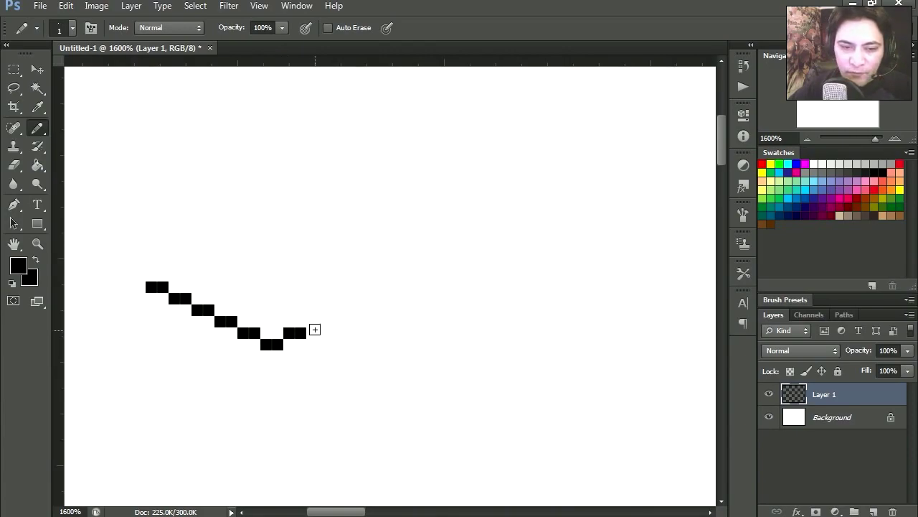
pyautogui.moveTo(312, 322)
pyautogui.mouseDown()
pyautogui.moveTo(370, 301)
pyautogui.moveTo(396, 331)
pyautogui.mouseUp()
pyautogui.click(391, 308)
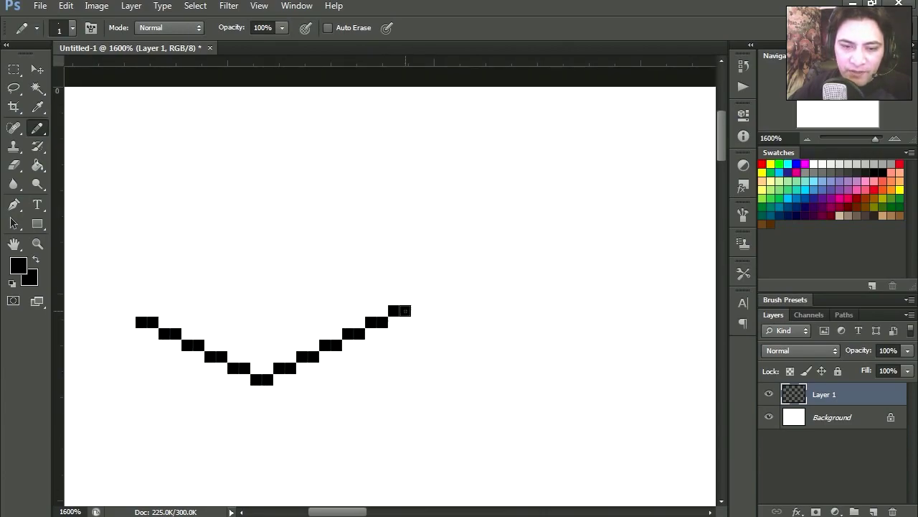
pyautogui.moveTo(309, 307); pyautogui.dragTo(359, 331)
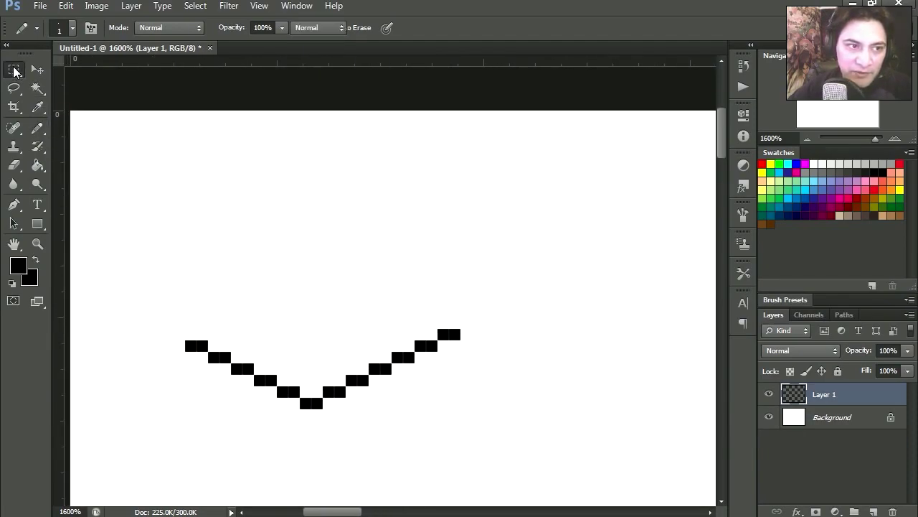
# Duplicate the zigzag onto a new layer and move the copy well above the original
pyautogui.press('m')
pyautogui.moveTo(152, 249)
pyautogui.mouseDown()
pyautogui.moveTo(363, 453)
pyautogui.moveTo(487, 444)
pyautogui.mouseUp()
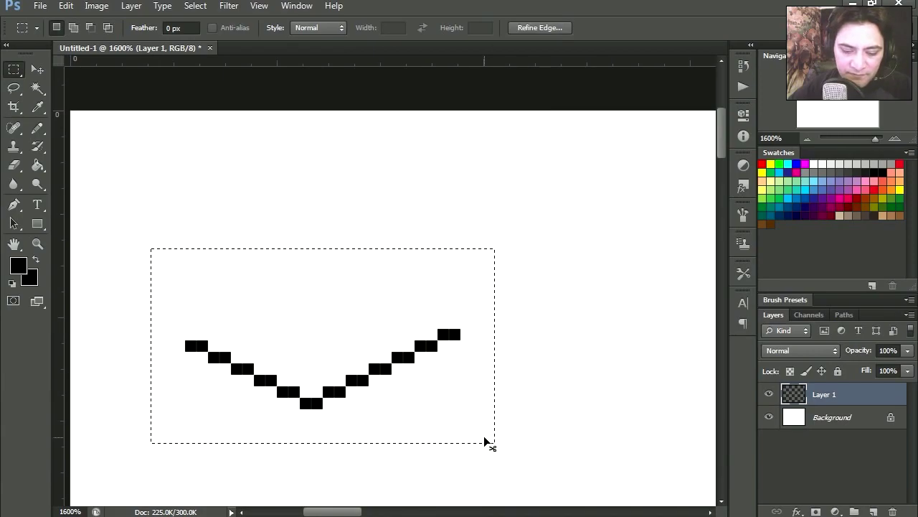
pyautogui.hotkey('ctrl', 'j')
pyautogui.hotkey('ctrl', 'Up')
pyautogui.hotkey('ctrl', 'Up')
pyautogui.press('v')
pyautogui.moveTo(344, 375); pyautogui.dragTo(334, 253)
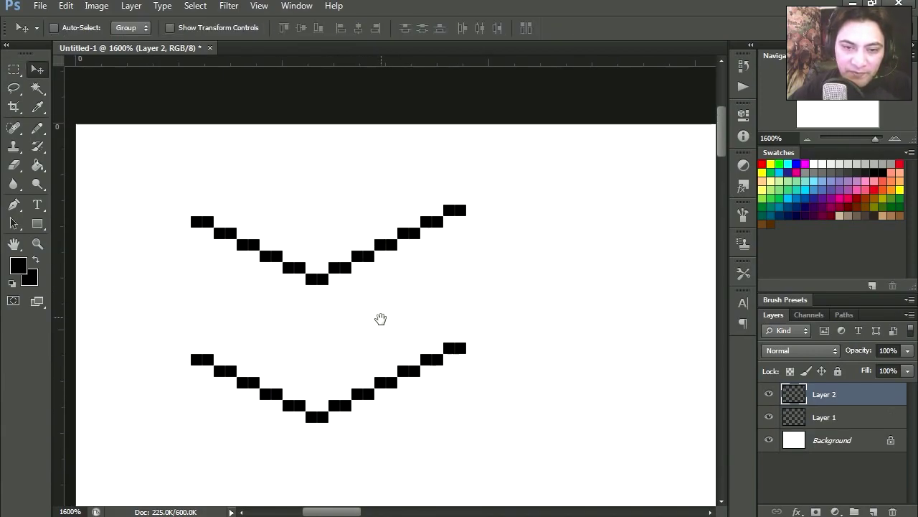
pyautogui.moveTo(377, 314); pyautogui.dragTo(385, 331)
pyautogui.moveTo(345, 280)
pyautogui.mouseDown()
pyautogui.moveTo(343, 270)
pyautogui.moveTo(323, 368)
pyautogui.mouseUp()
# Draw vertical black edges joining both zigzags on the left and right sides
pyautogui.scroll(-1, 352, 352)
pyautogui.press('b')
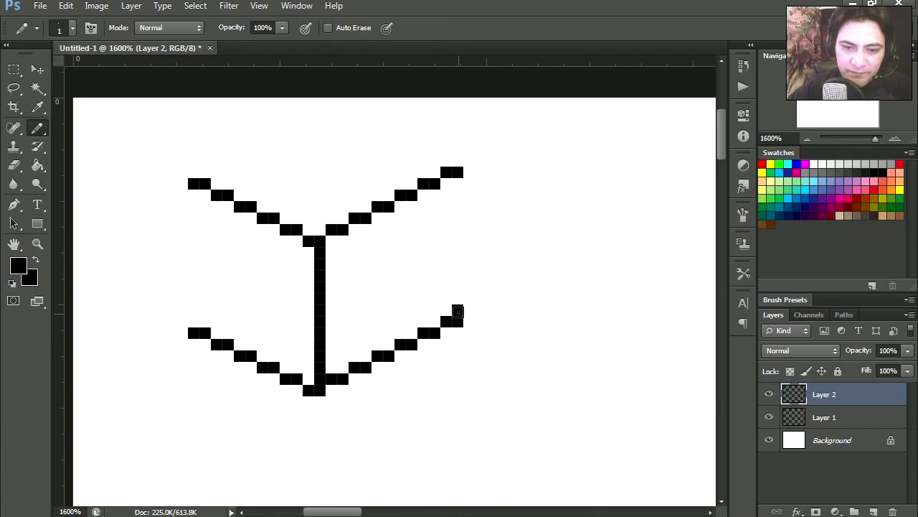
pyautogui.moveTo(458, 311); pyautogui.dragTo(447, 181)
pyautogui.keyDown('shift'); pyautogui.click(188, 312); pyautogui.keyUp('shift')
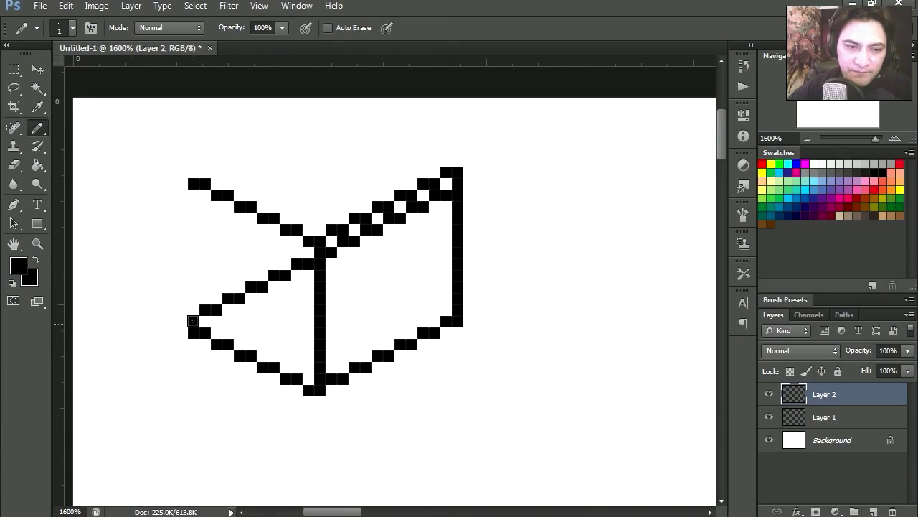
pyautogui.moveTo(185, 330); pyautogui.dragTo(183, 236)
pyautogui.hotkey('ctrl', 'alt', 'z')
pyautogui.hotkey('ctrl', 'alt', 'z')
pyautogui.moveTo(191, 327); pyautogui.dragTo(180, 195)
pyautogui.moveTo(330, 251)
pyautogui.mouseDown()
pyautogui.moveTo(352, 302)
pyautogui.moveTo(351, 336)
pyautogui.mouseUp()
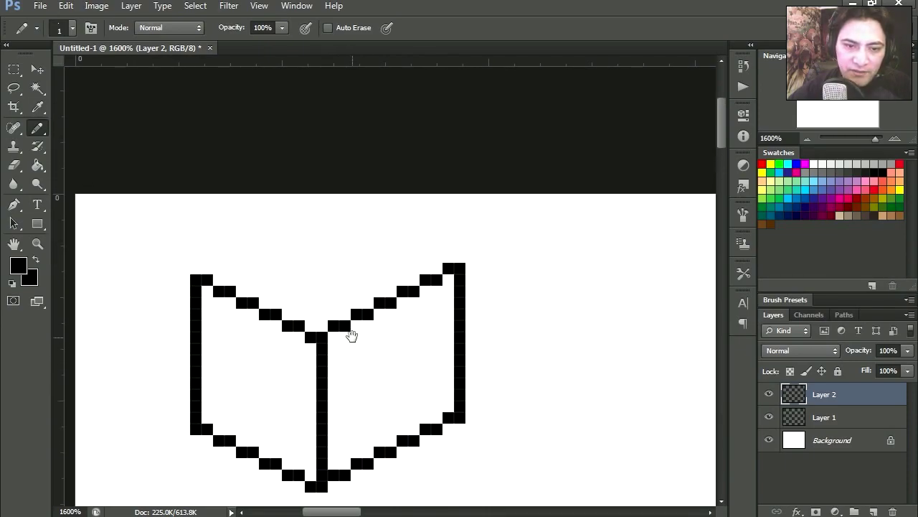
# Merge Layer 1 and Layer 2 into one layer and reposition the outline
pyautogui.press('v')
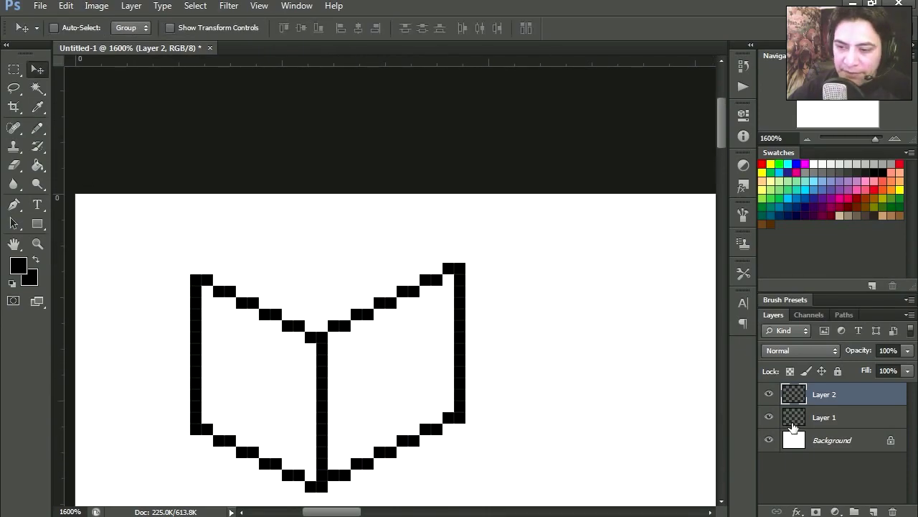
pyautogui.keyDown('shift'); pyautogui.click(820, 421); pyautogui.keyUp('shift')
pyautogui.hotkey('ctrl', 'e')
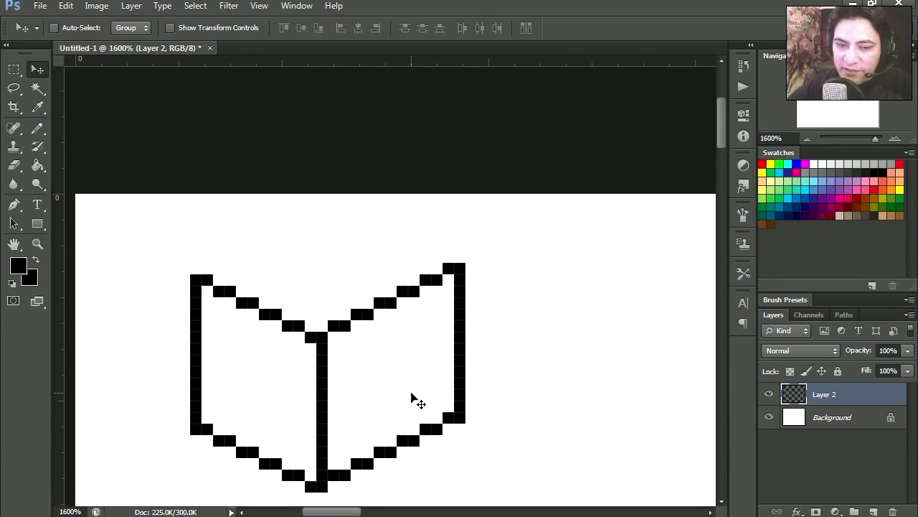
pyautogui.moveTo(410, 392); pyautogui.dragTo(400, 221)
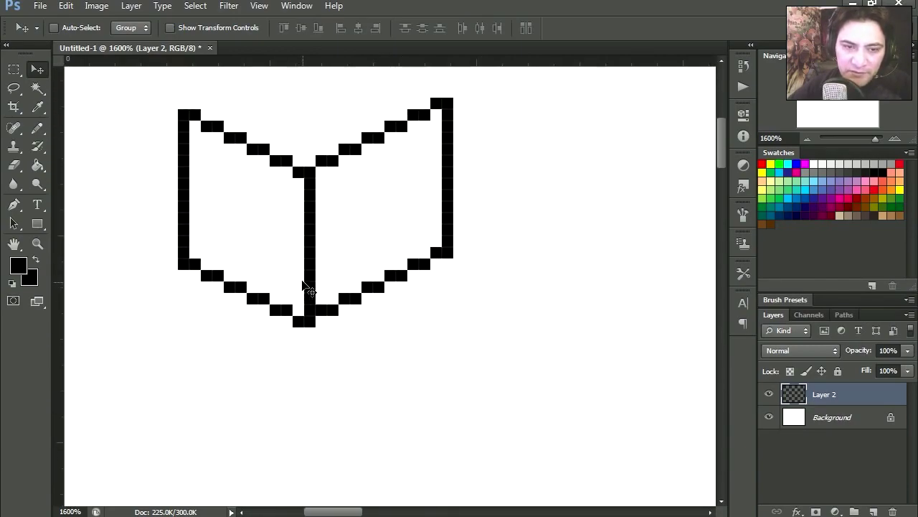
pyautogui.moveTo(298, 248); pyautogui.dragTo(303, 381)
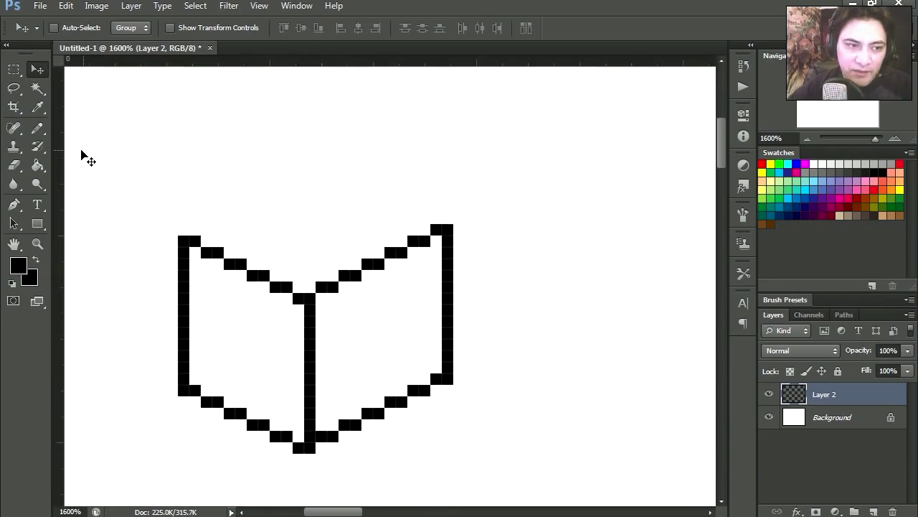
pyautogui.click(37, 128)
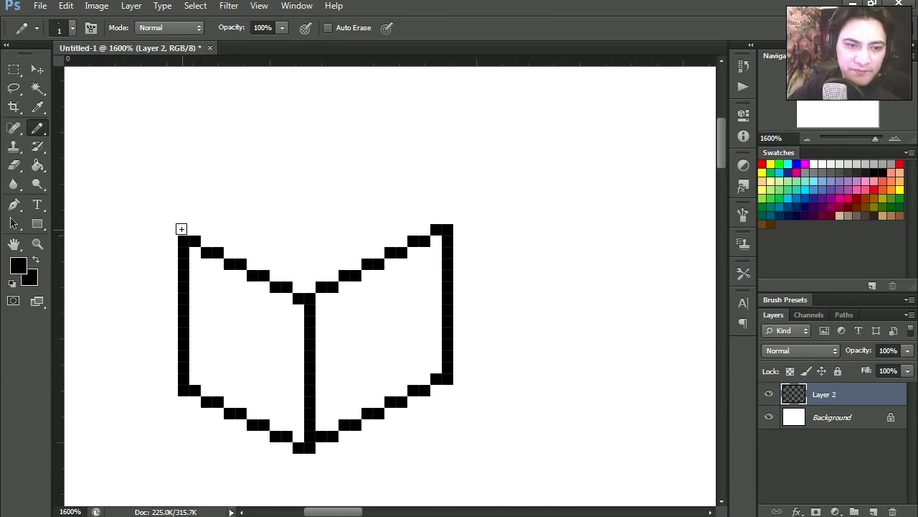
# Add stepped black pixels forming the top face's left edge up toward the apex
pyautogui.click(184, 229)
pyautogui.click(207, 218)
pyautogui.click(218, 218)
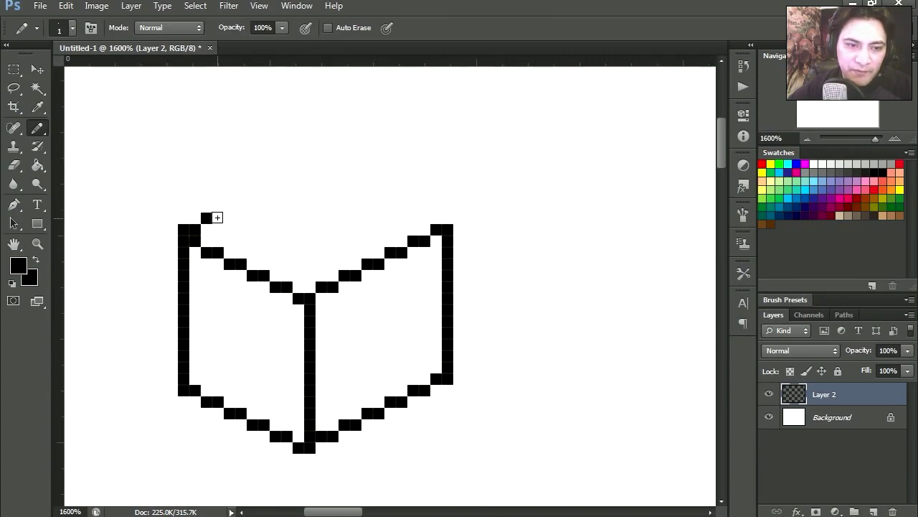
pyautogui.click(230, 207)
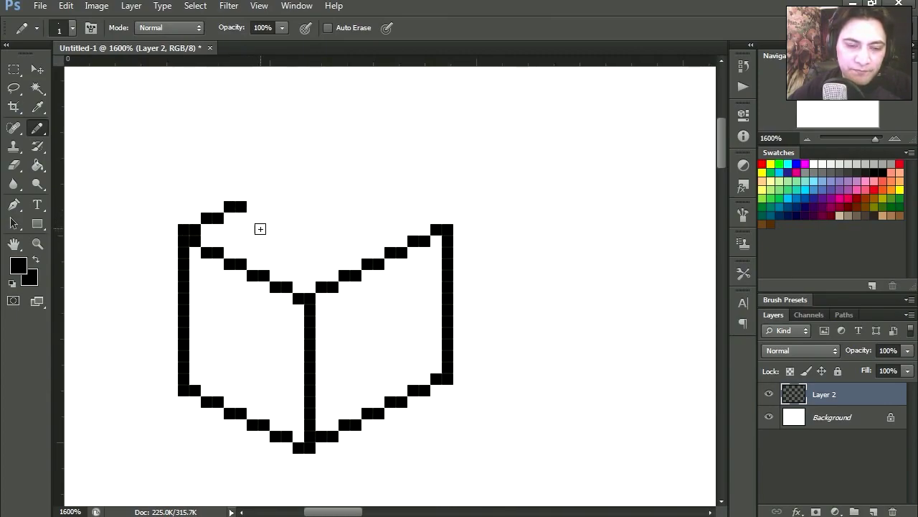
pyautogui.click(264, 196)
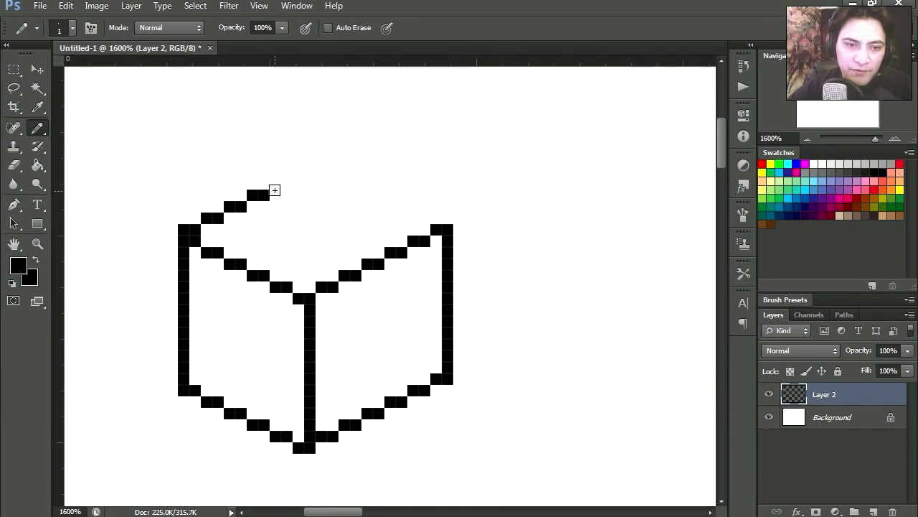
pyautogui.click(287, 184)
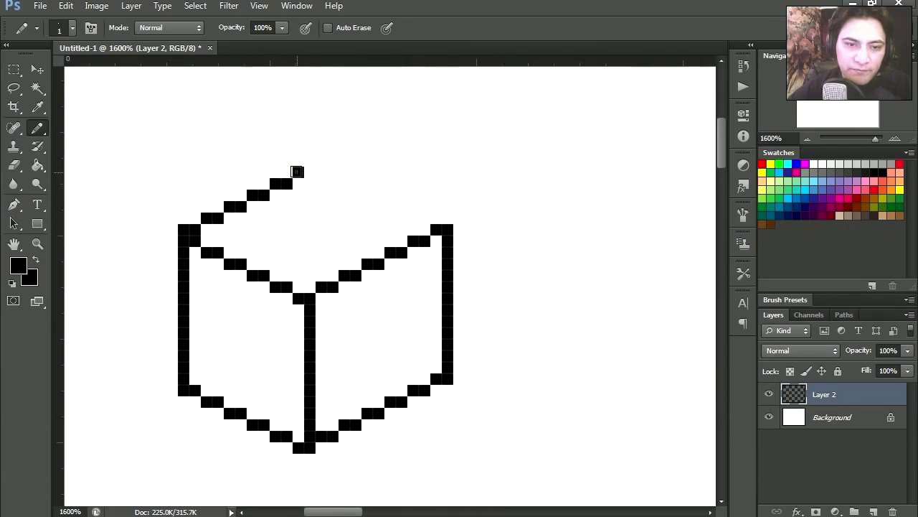
pyautogui.click(310, 172)
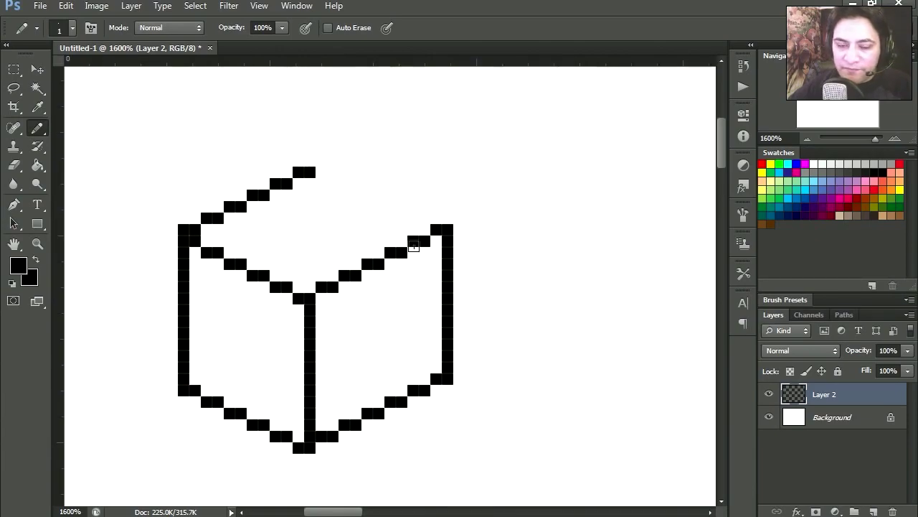
# Add stepped pixels for the top face's right edge, meeting at the cube's top corner
pyautogui.click(445, 217)
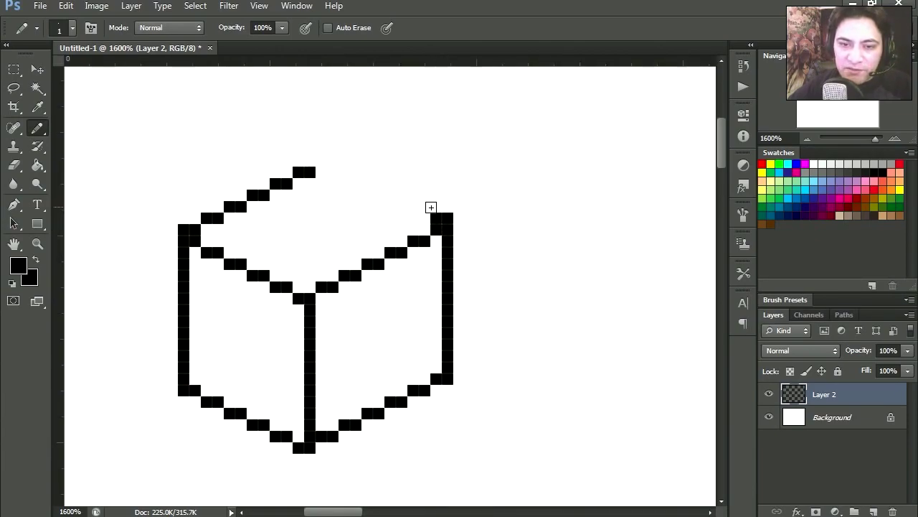
pyautogui.click(414, 206)
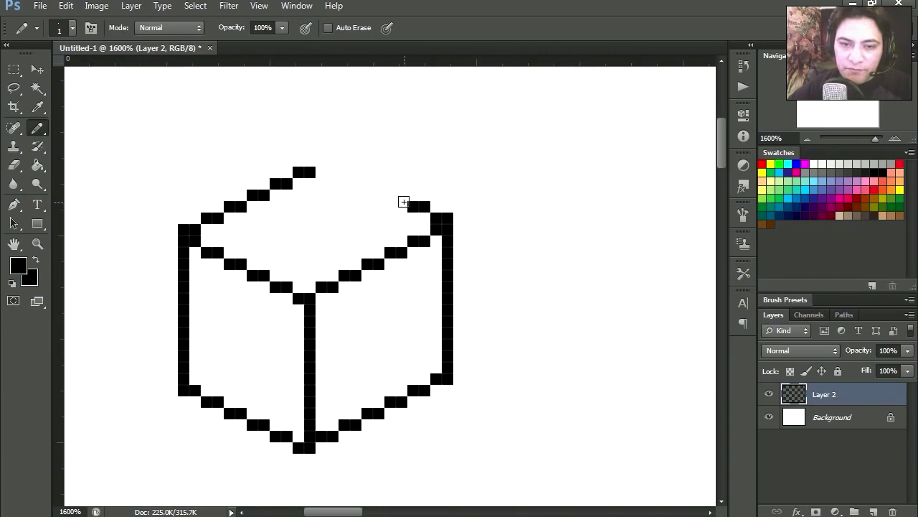
pyautogui.click(390, 196)
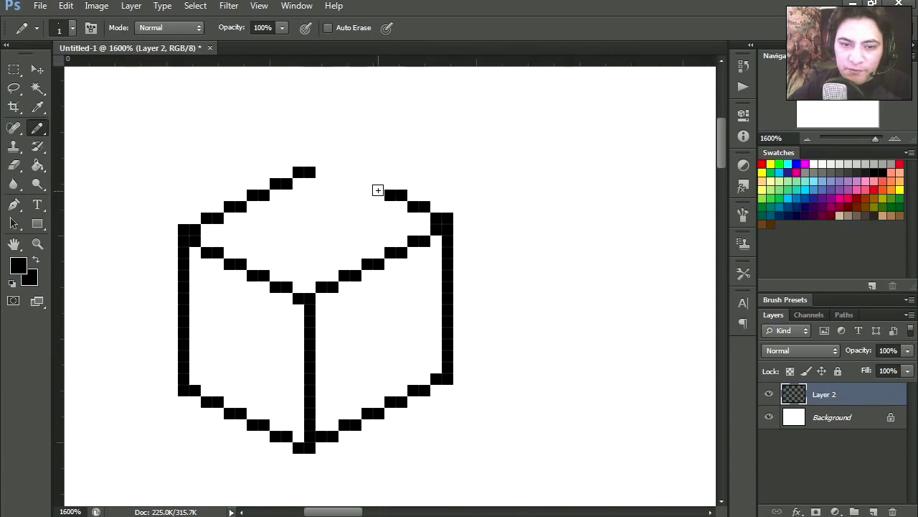
pyautogui.click(367, 183)
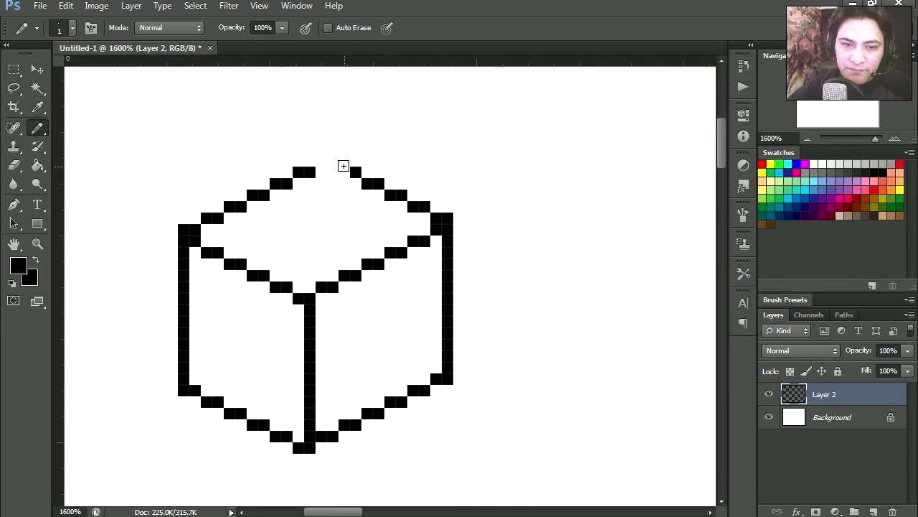
pyautogui.click(344, 172)
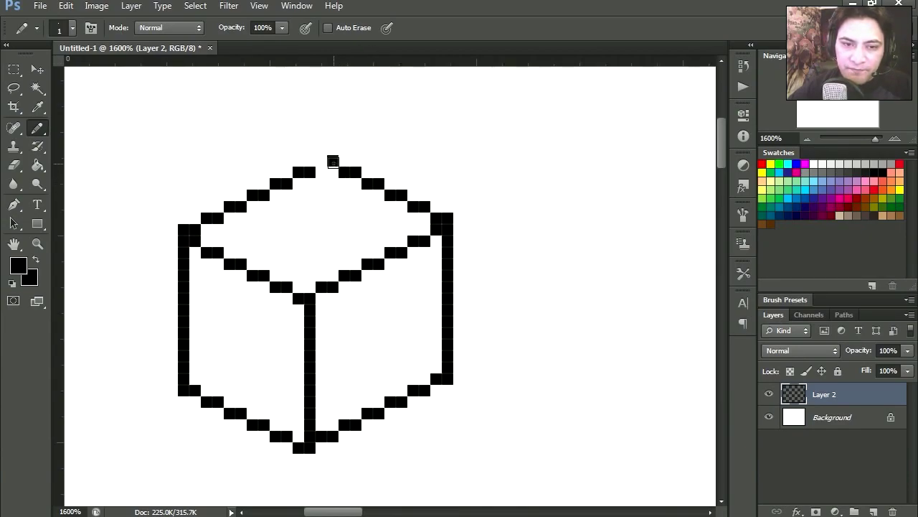
pyautogui.click(321, 160)
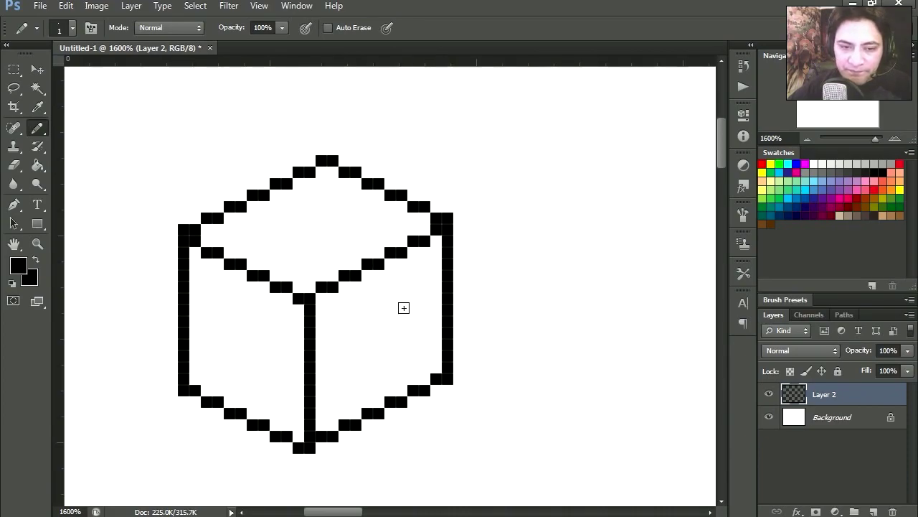
pyautogui.scroll(-1, 403, 307)
# Erase stray corner pixels with a Pencil-mode Eraser for clean single-pixel edges
pyautogui.press('e')
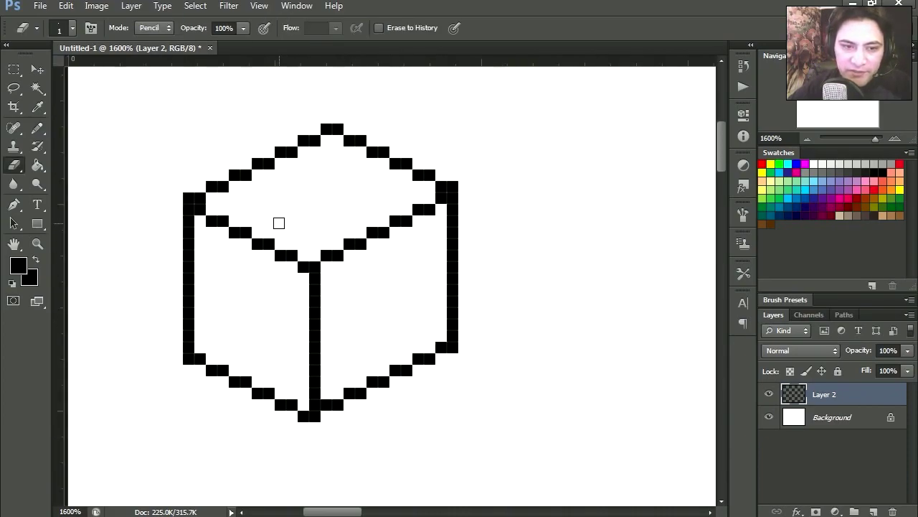
pyautogui.click(166, 28)
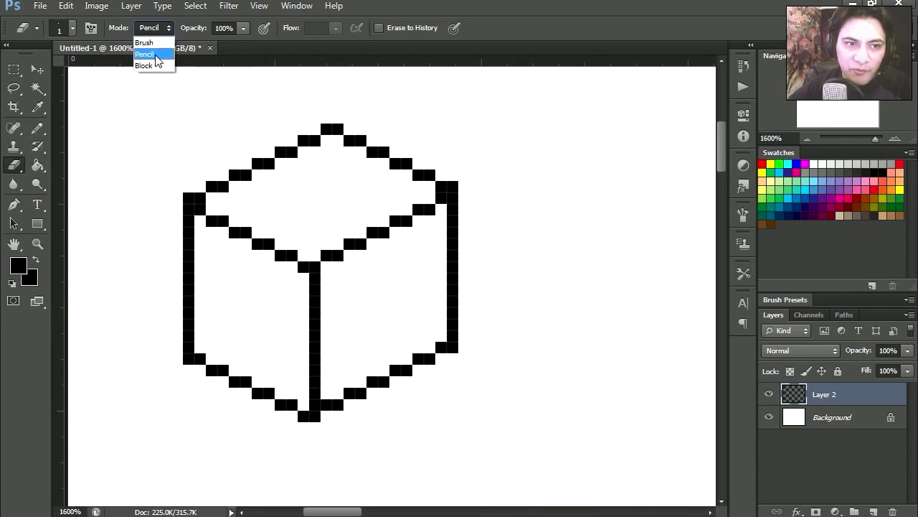
pyautogui.click(158, 61)
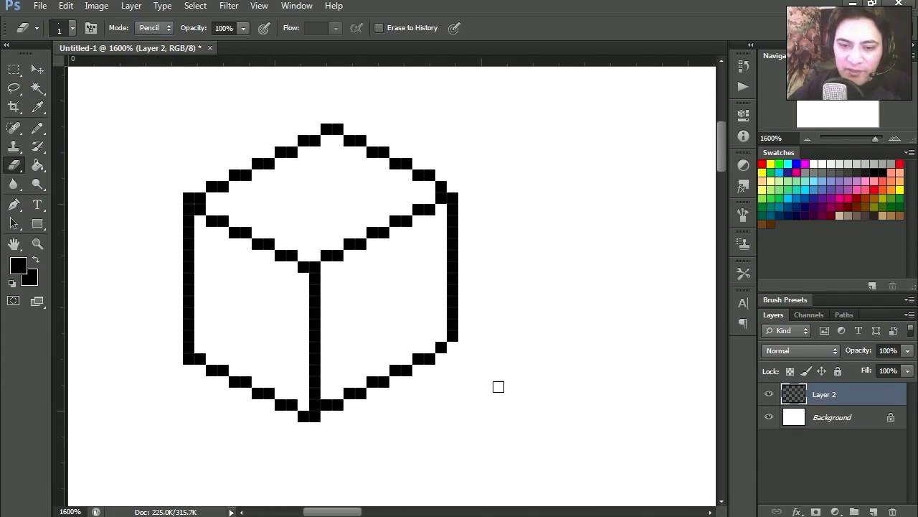
pyautogui.click(189, 364)
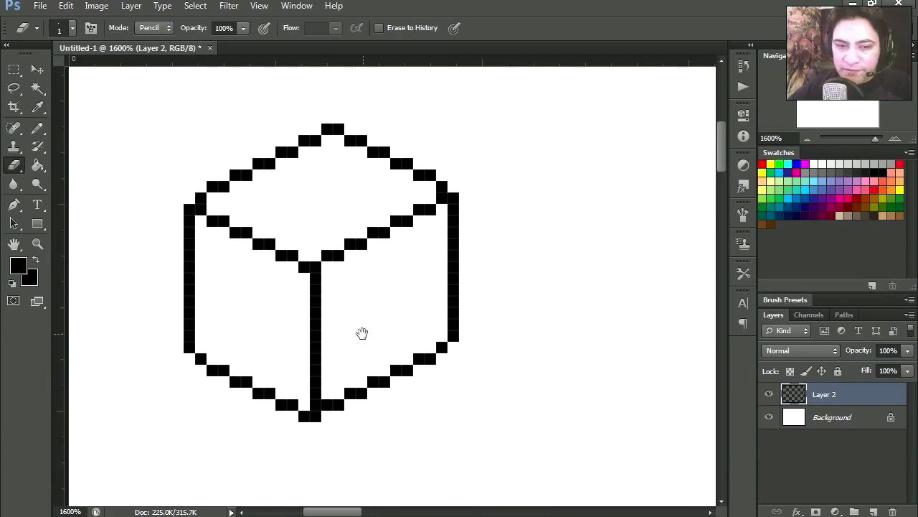
pyautogui.moveTo(361, 334); pyautogui.dragTo(396, 334)
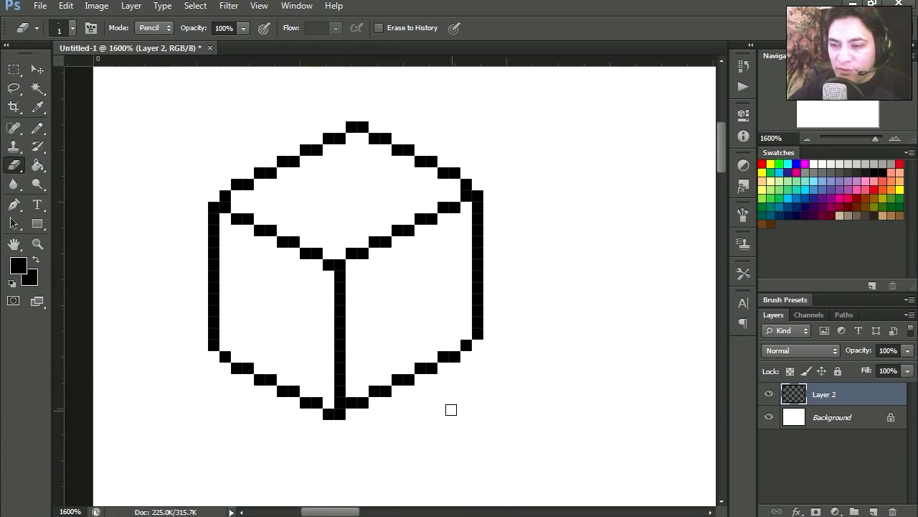
pyautogui.click(891, 200)
# Bucket-fill the top face olive green, the right face dark brown and the left face light tan
pyautogui.press('g')
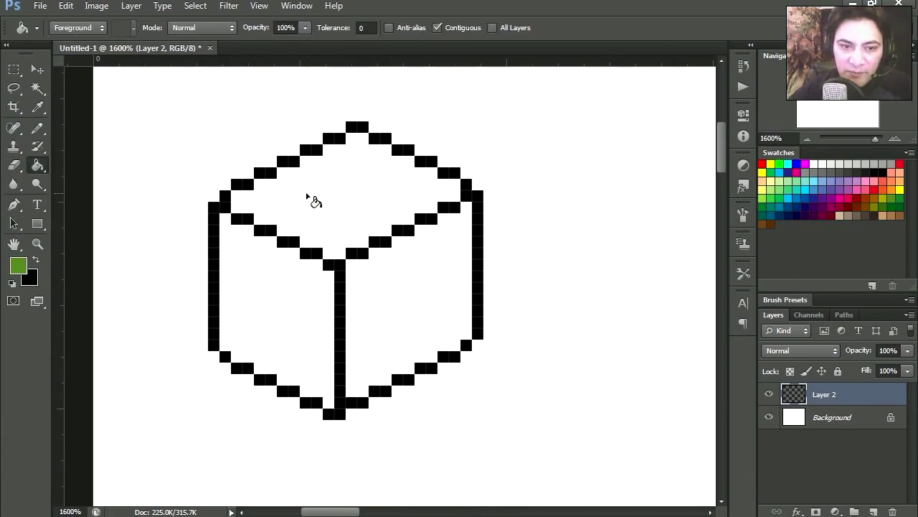
pyautogui.click(310, 201)
pyautogui.click(864, 216)
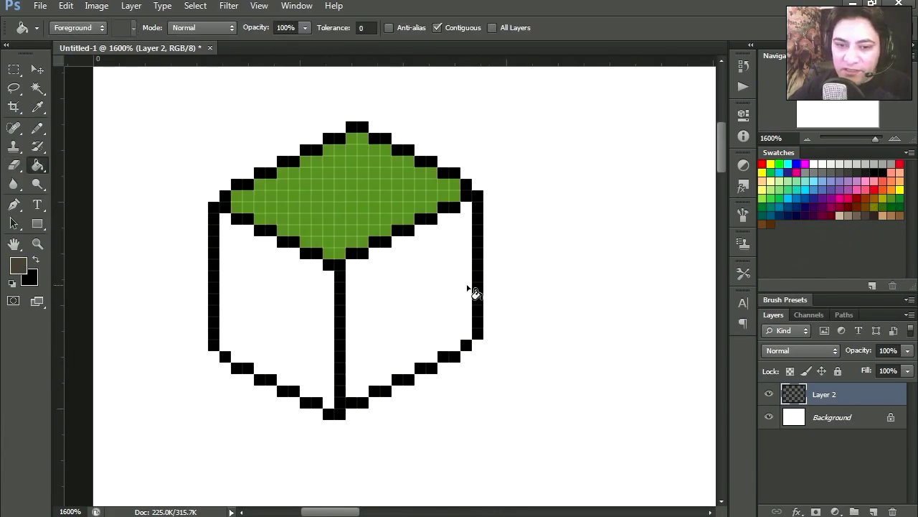
pyautogui.click(471, 304)
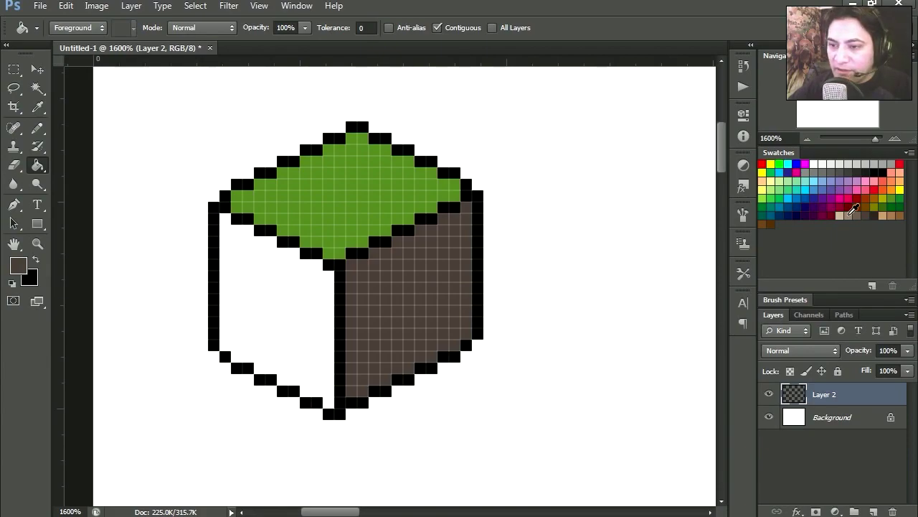
pyautogui.click(850, 214)
pyautogui.click(301, 314)
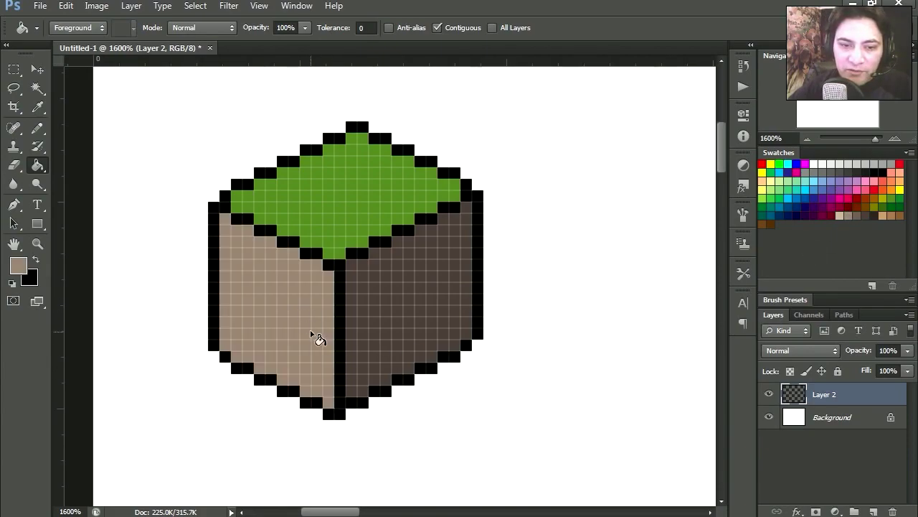
pyautogui.moveTo(414, 312)
pyautogui.mouseDown()
pyautogui.moveTo(451, 302)
pyautogui.moveTo(450, 314)
pyautogui.mouseUp()
# Paint darker-brown shadow pixels along the right face's top edge
pyautogui.press('i')
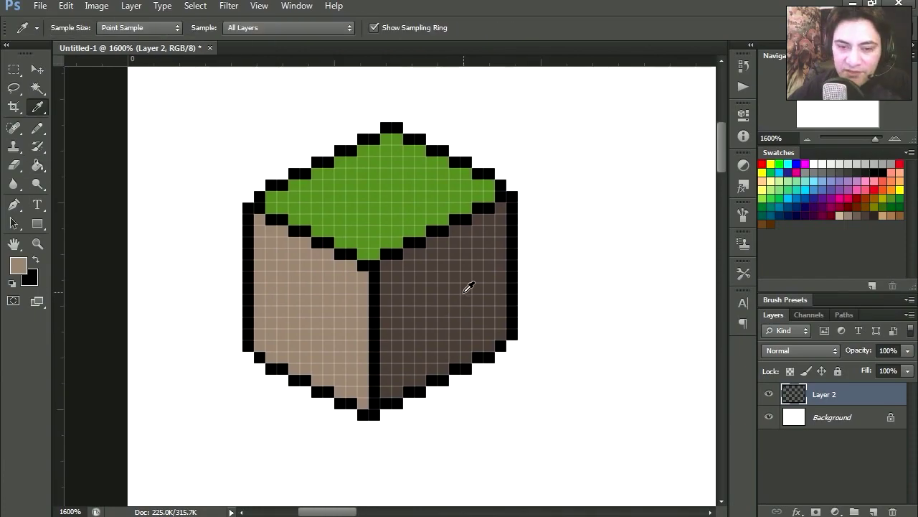
pyautogui.click(464, 254)
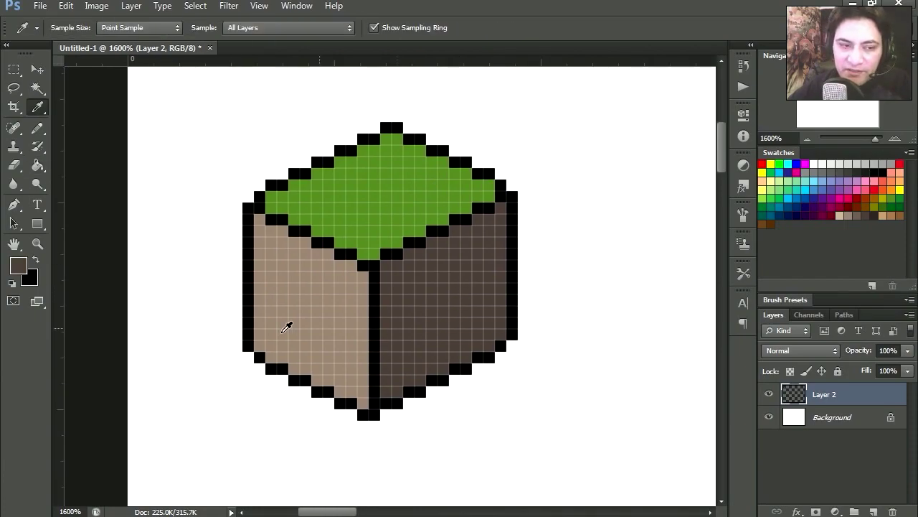
pyautogui.click(19, 266)
pyautogui.click(725, 211)
pyautogui.press('b')
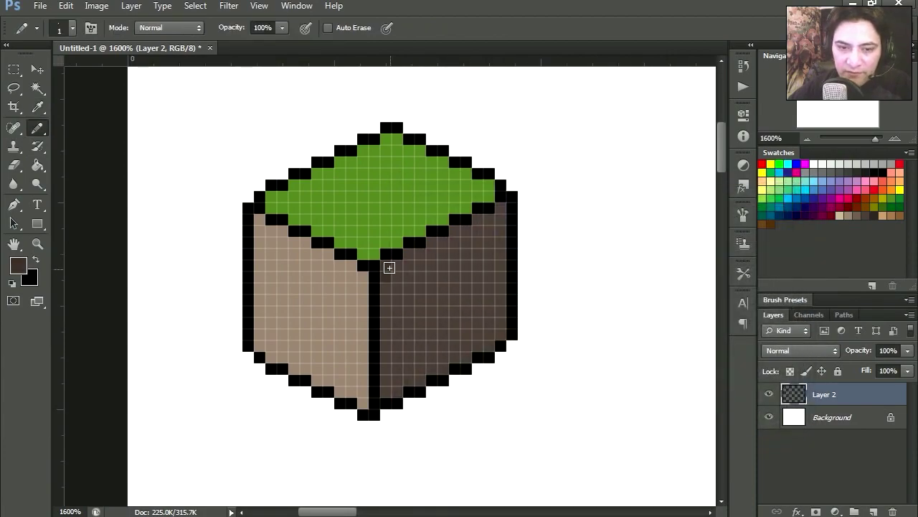
pyautogui.moveTo(400, 267); pyautogui.dragTo(495, 210)
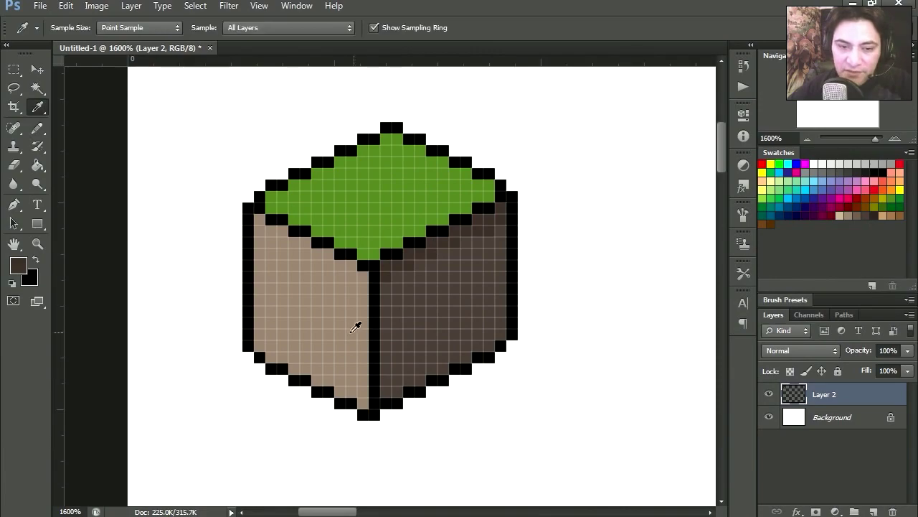
# Paint darker-tan shadow pixels along the left face's top edge
pyautogui.press('i')
pyautogui.click(342, 279)
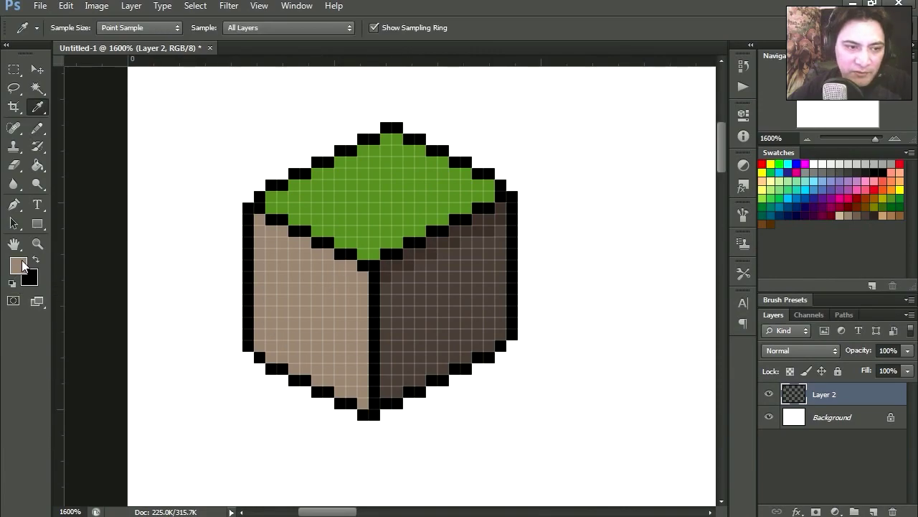
pyautogui.click(20, 267)
pyautogui.click(457, 301)
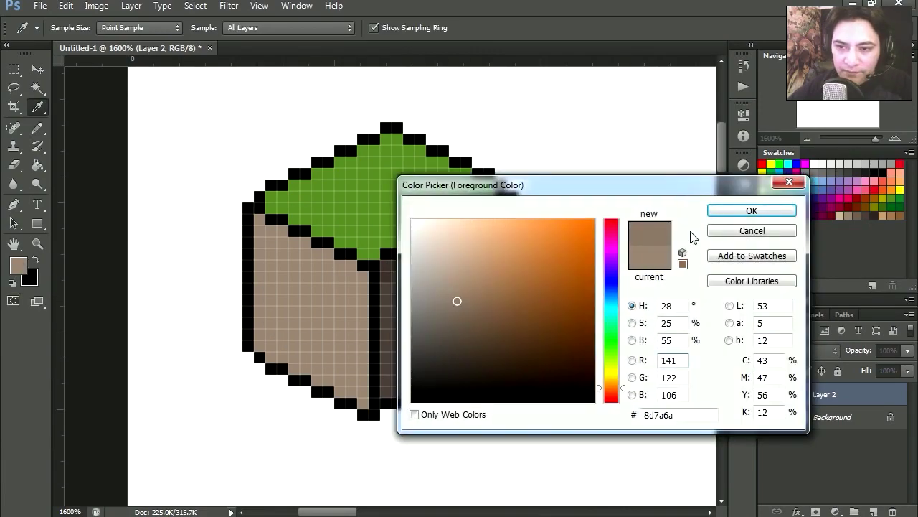
pyautogui.click(717, 209)
pyautogui.press('b')
pyautogui.moveTo(351, 290); pyautogui.dragTo(345, 264)
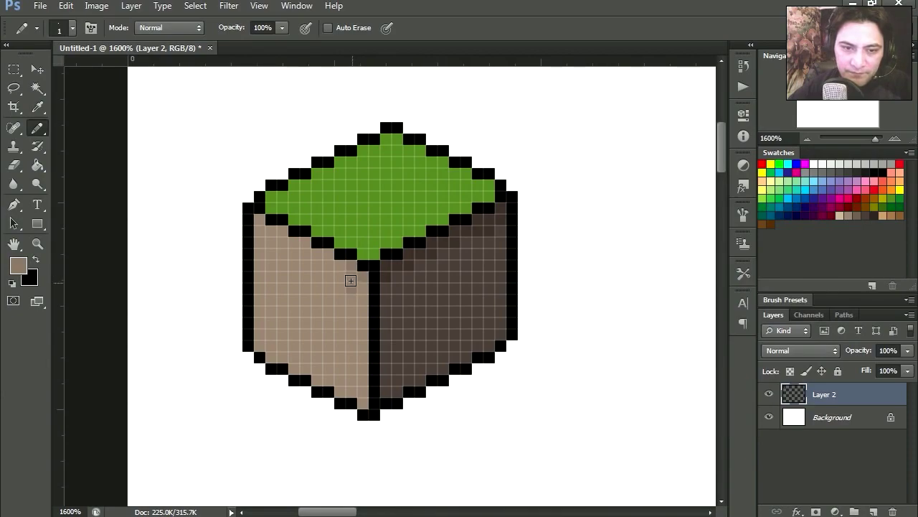
pyautogui.hotkey('ctrl', 'z')
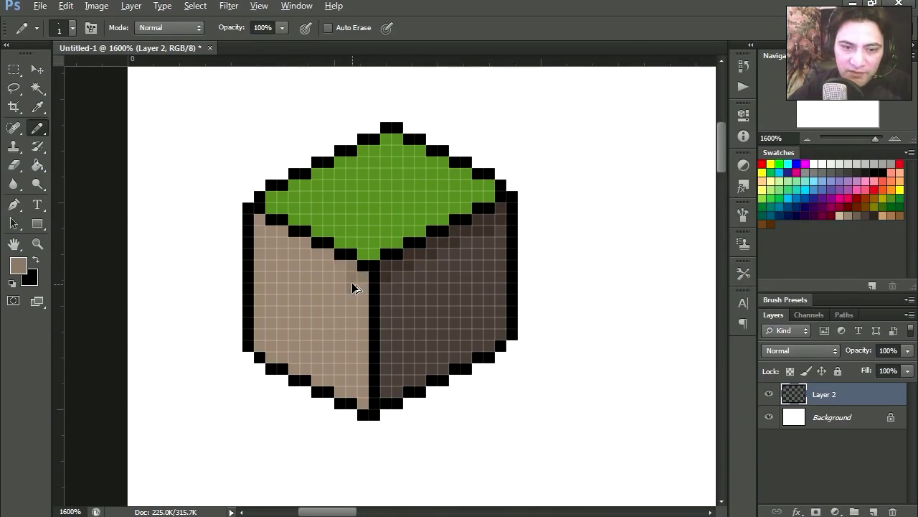
pyautogui.press('i')
pyautogui.click(18, 265)
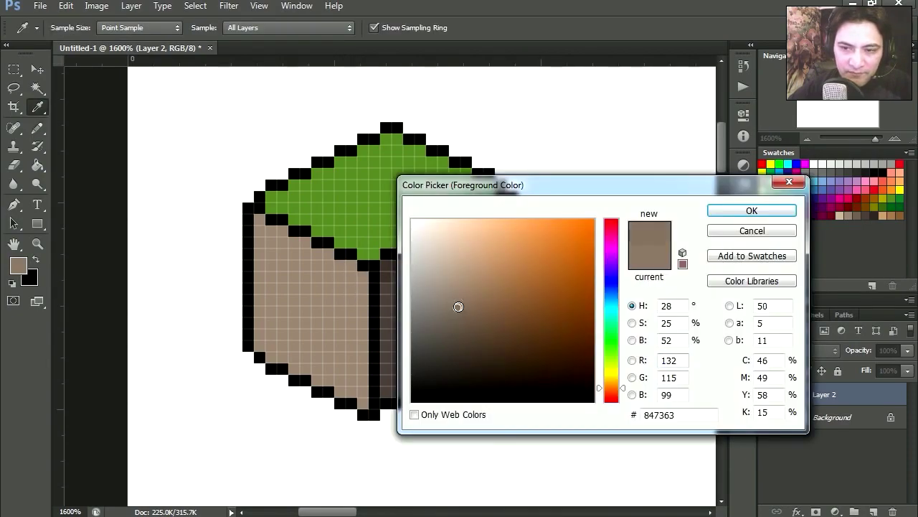
pyautogui.click(717, 230)
pyautogui.press('b')
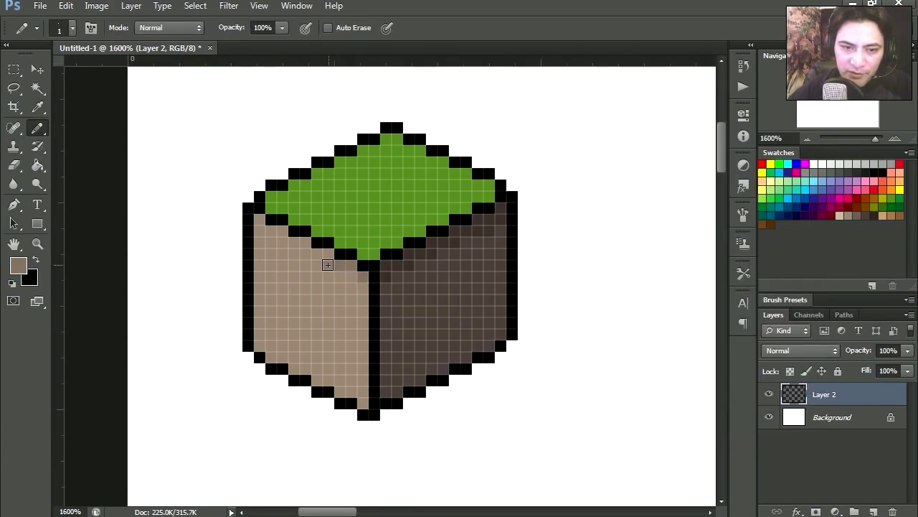
pyautogui.keyDown('shift'); pyautogui.click(306, 249); pyautogui.keyUp('shift')
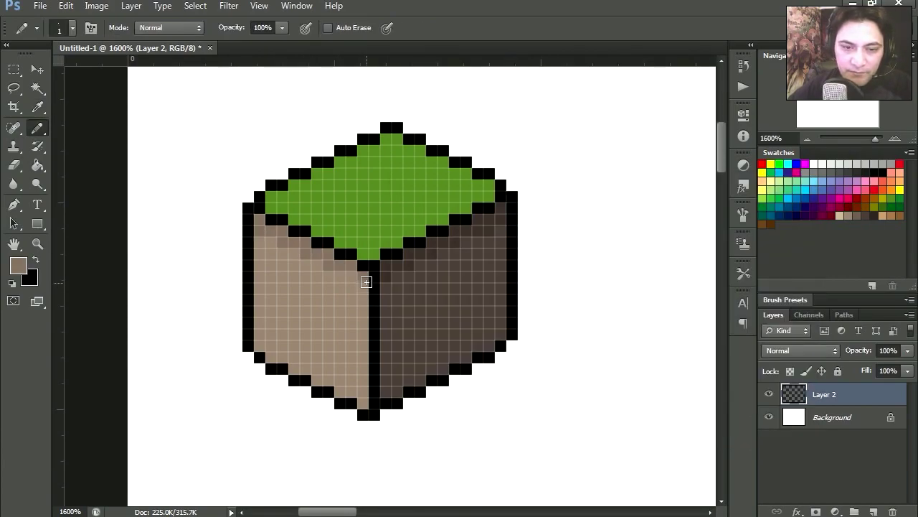
pyautogui.keyDown('shift'); pyautogui.click(353, 269); pyautogui.keyUp('shift')
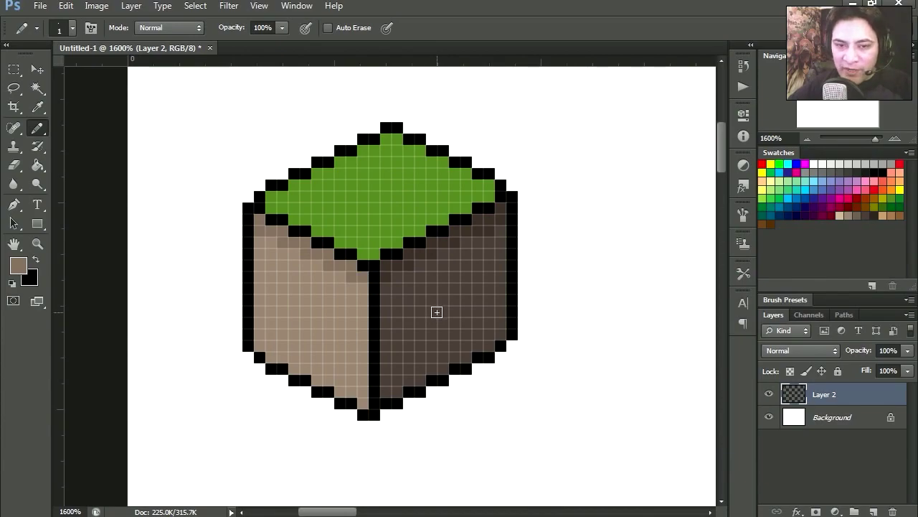
pyautogui.scroll(1, 436, 311)
# Darken pixels along the green top's edges with a deeper green, then zoom out
pyautogui.press('i')
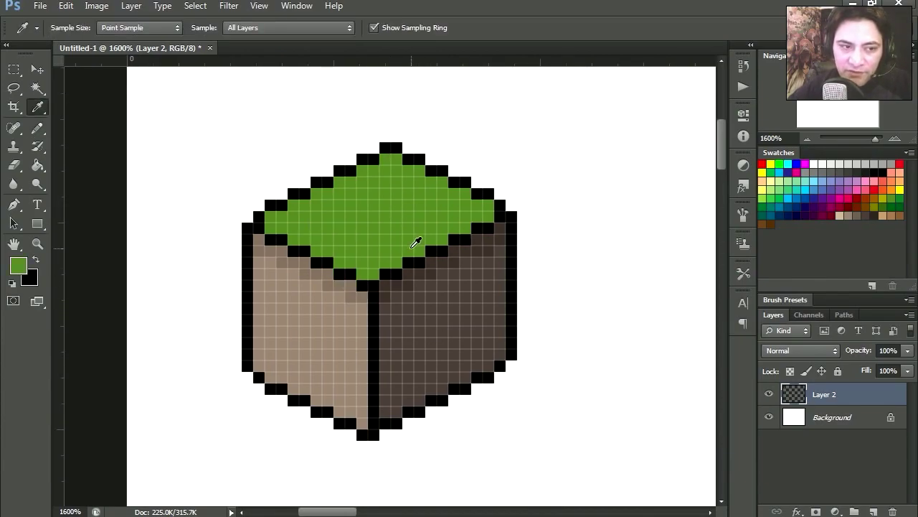
pyautogui.click(18, 265)
pyautogui.click(544, 321)
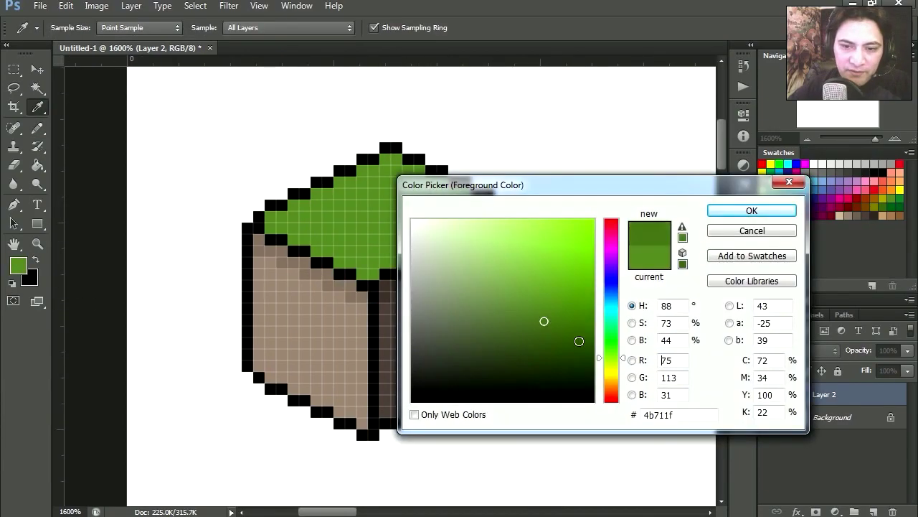
pyautogui.click(724, 212)
pyautogui.press('b')
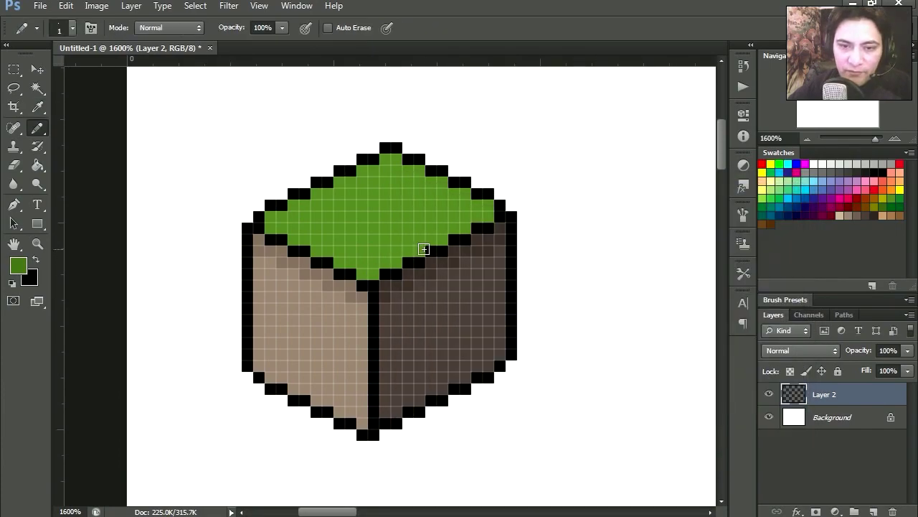
pyautogui.moveTo(485, 215); pyautogui.dragTo(478, 202)
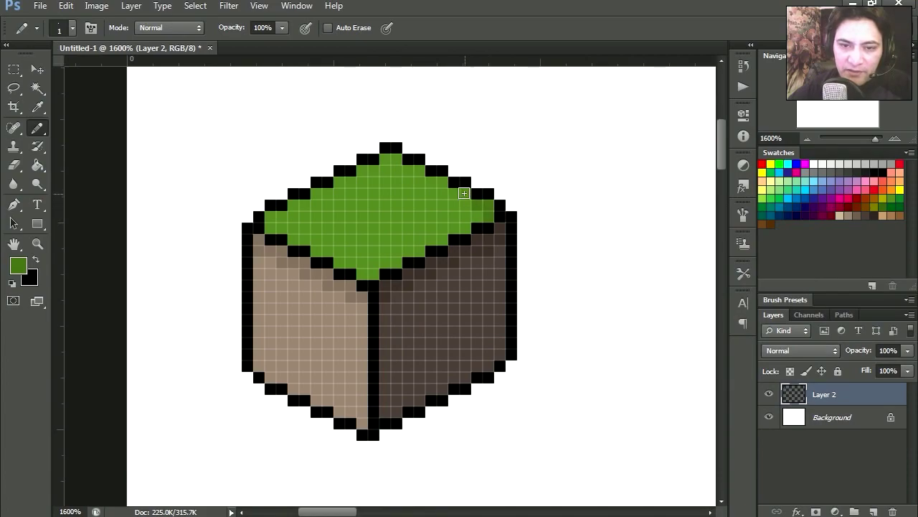
pyautogui.moveTo(424, 175); pyautogui.dragTo(287, 215)
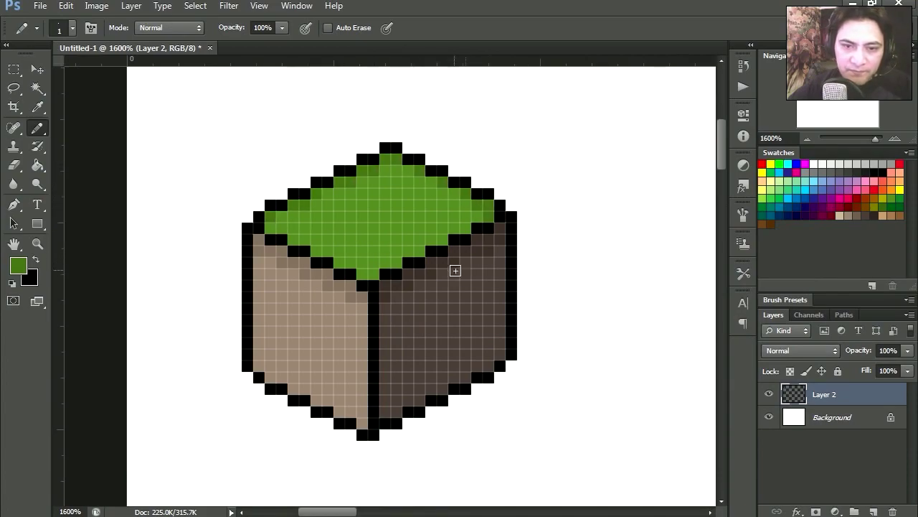
pyautogui.hotkey('ctrl', '-')
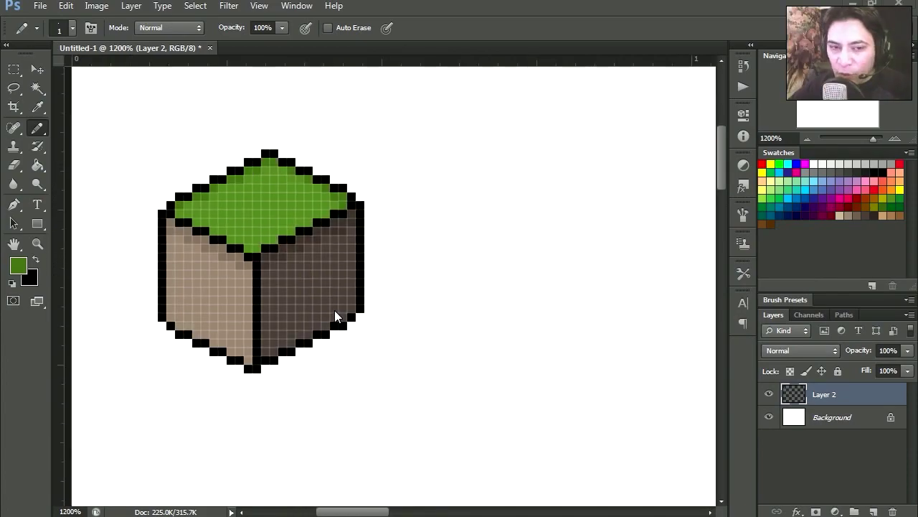
# Alt-drag two cube copies down-right, forming a joined diagonal row of three blocks
pyautogui.click(41, 69)
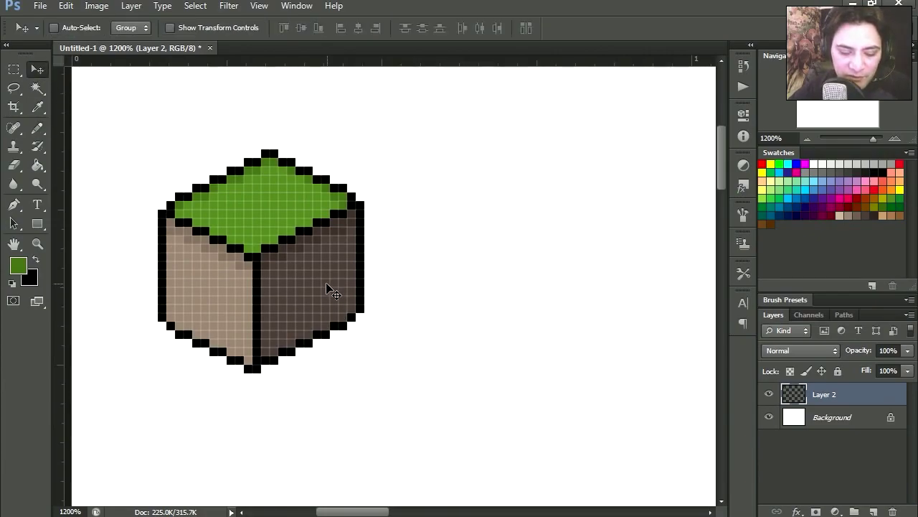
pyautogui.keyDown('alt'); pyautogui.moveTo(316, 277); pyautogui.dragTo(493, 343); pyautogui.keyUp('alt')
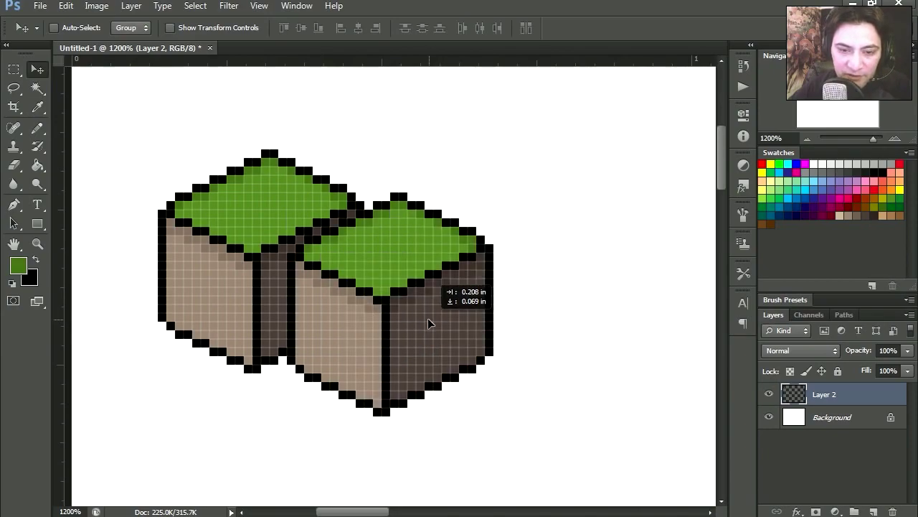
pyautogui.moveTo(494, 343)
pyautogui.mouseDown()
pyautogui.moveTo(436, 318)
pyautogui.moveTo(538, 355)
pyautogui.mouseUp()
pyautogui.hotkey('ctrl', 'alt', 'z')
pyautogui.hotkey('ctrl', 'alt', 'z')
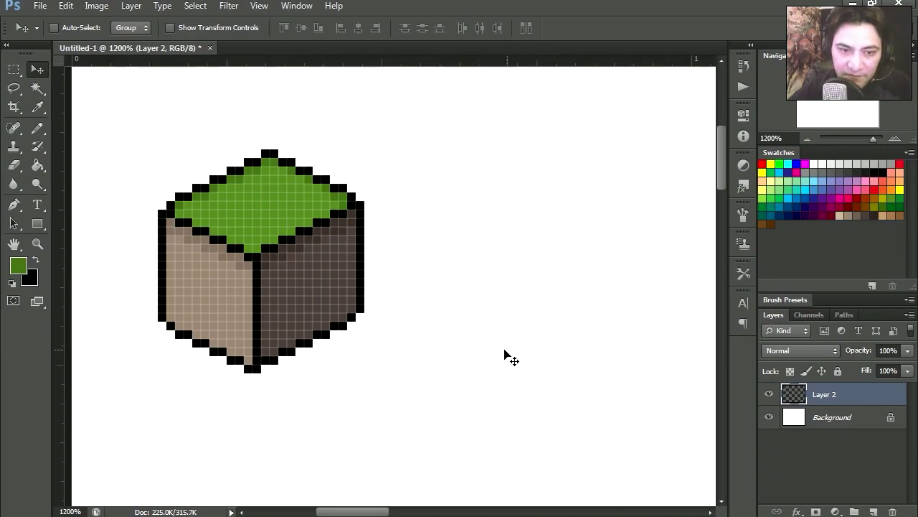
pyautogui.keyDown('alt'); pyautogui.moveTo(296, 267); pyautogui.dragTo(394, 312); pyautogui.keyUp('alt')
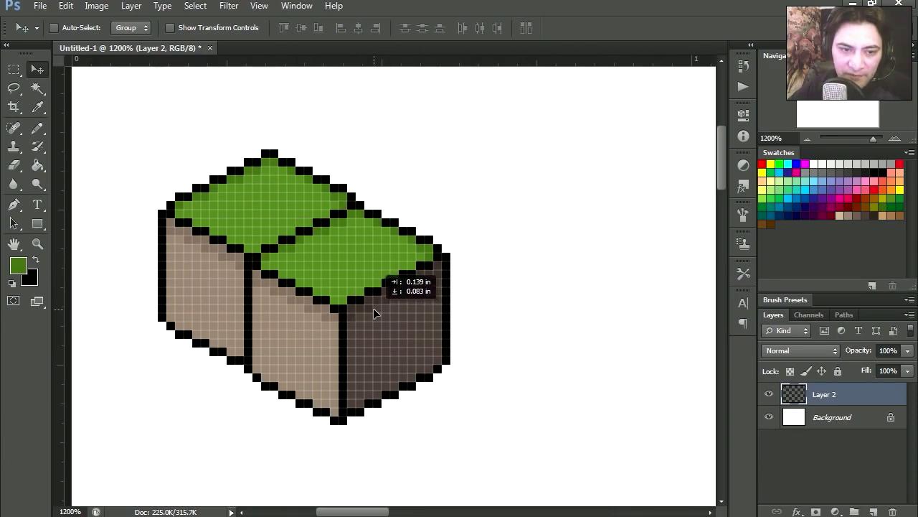
pyautogui.keyDown('alt'); pyautogui.moveTo(394, 316); pyautogui.dragTo(373, 308); pyautogui.keyUp('alt')
pyautogui.scroll(-2, 399, 323)
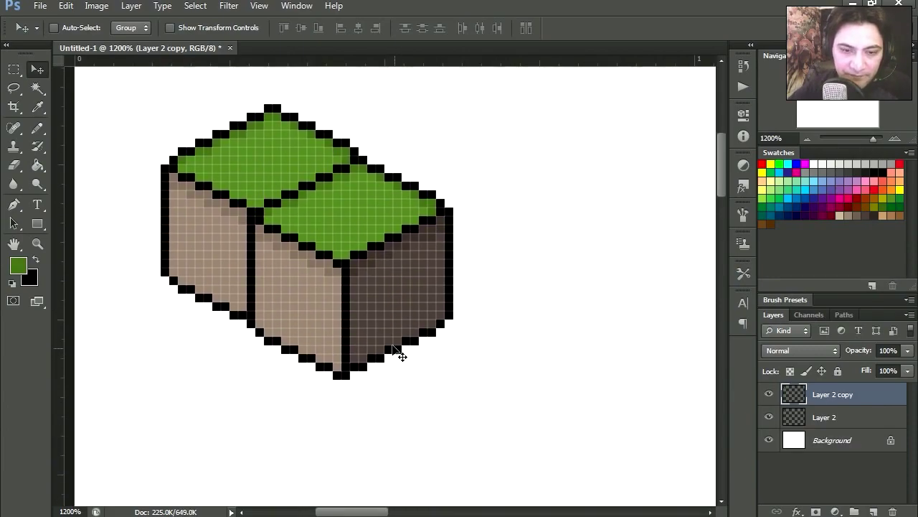
pyautogui.moveTo(368, 277)
pyautogui.keyDown('alt'); pyautogui.mouseDown()
pyautogui.moveTo(454, 337)
pyautogui.moveTo(455, 328)
pyautogui.mouseUp(); pyautogui.keyUp('alt')
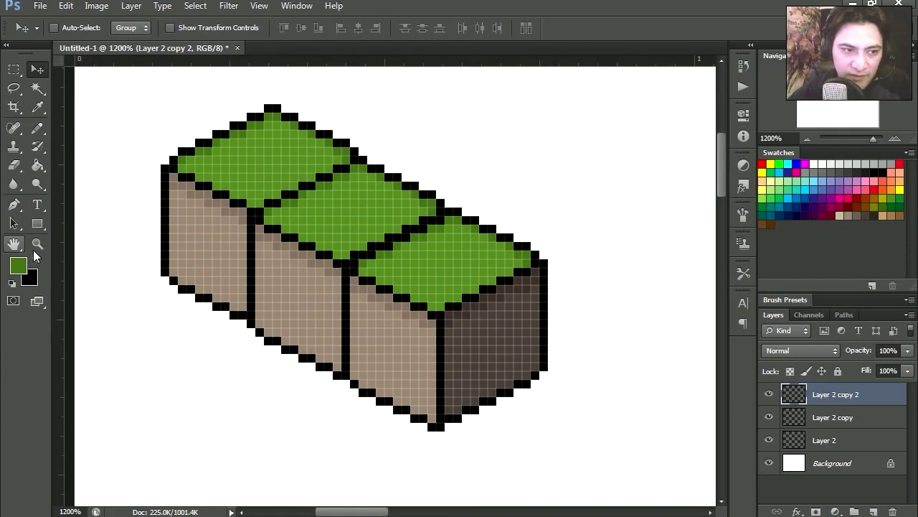
# Add cube copies behind and up-right of the row, and stack one on the left block
pyautogui.keyDown('alt'); pyautogui.click(311, 287); pyautogui.keyUp('alt')
pyautogui.moveTo(349, 302)
pyautogui.mouseDown()
pyautogui.moveTo(418, 233)
pyautogui.moveTo(417, 275)
pyautogui.mouseUp()
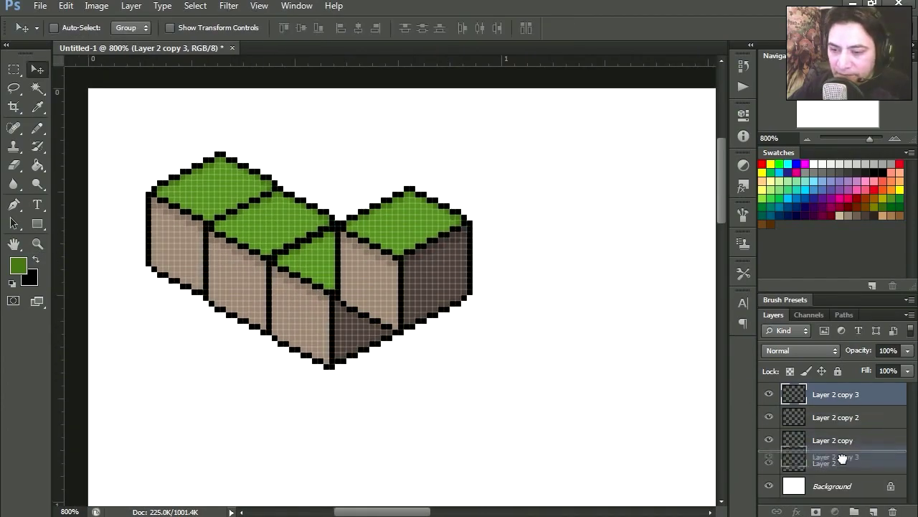
pyautogui.hotkey('ctrl', 'shift', '[')
pyautogui.keyDown('alt'); pyautogui.moveTo(429, 236); pyautogui.dragTo(481, 185); pyautogui.keyUp('alt')
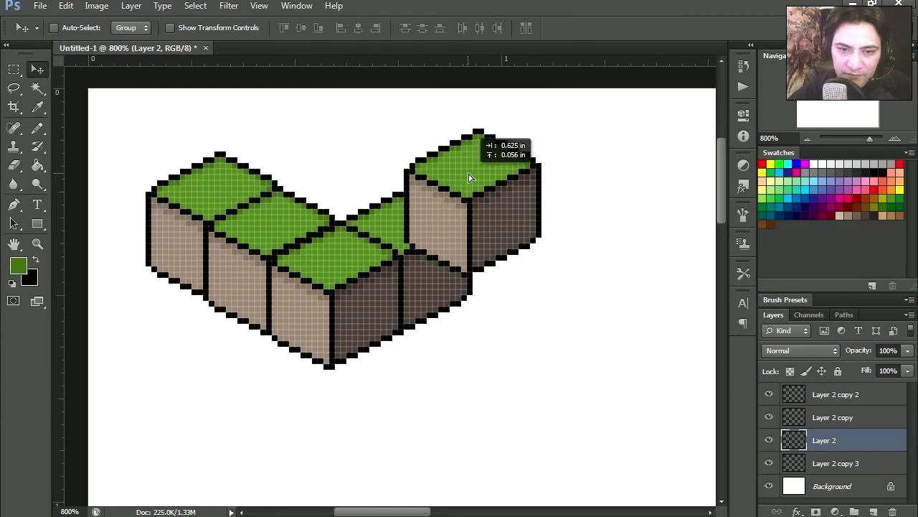
pyautogui.moveTo(836, 434); pyautogui.dragTo(843, 481)
pyautogui.moveTo(487, 193); pyautogui.dragTo(523, 232)
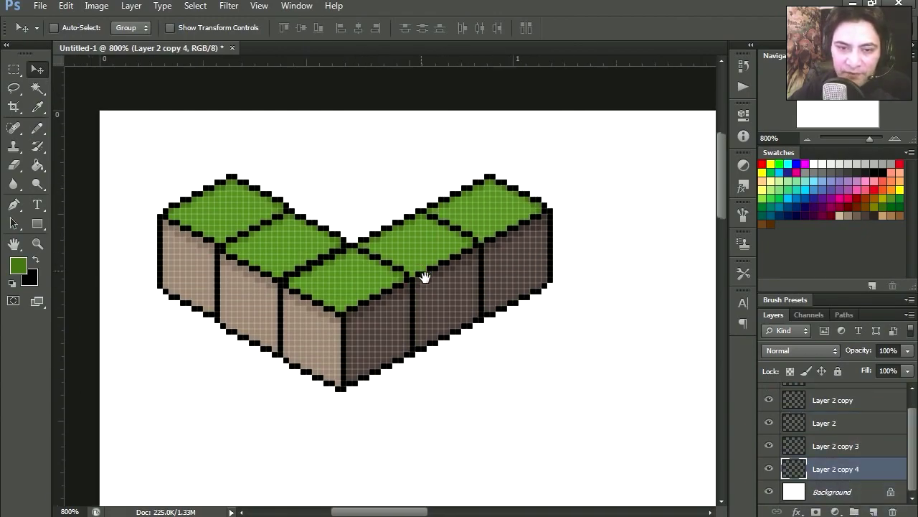
pyautogui.rightClick(328, 263)
pyautogui.click(344, 261)
pyautogui.moveTo(328, 258)
pyautogui.mouseDown()
pyautogui.moveTo(385, 297)
pyautogui.moveTo(389, 287)
pyautogui.moveTo(457, 343)
pyautogui.moveTo(337, 199)
pyautogui.mouseUp()
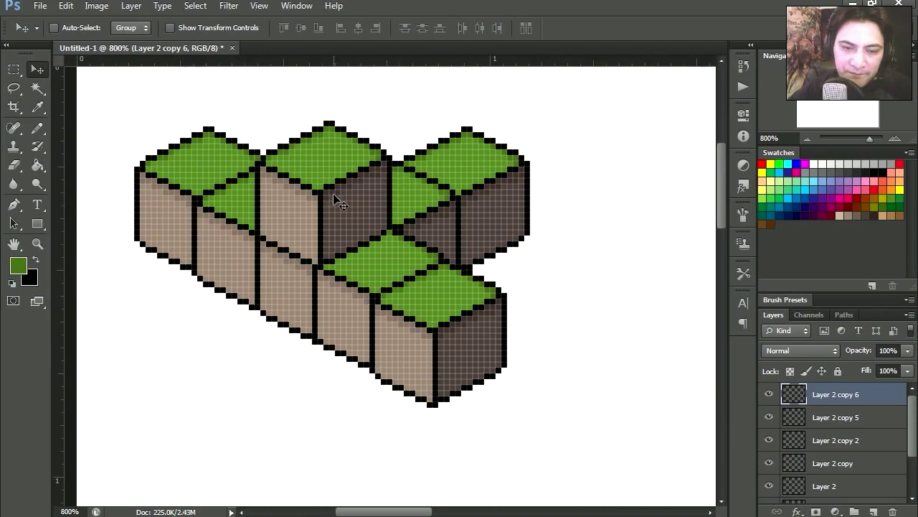
pyautogui.moveTo(418, 266)
pyautogui.keyDown('alt'); pyautogui.mouseDown()
pyautogui.moveTo(452, 269)
pyautogui.moveTo(440, 278)
pyautogui.mouseUp(); pyautogui.keyUp('alt')
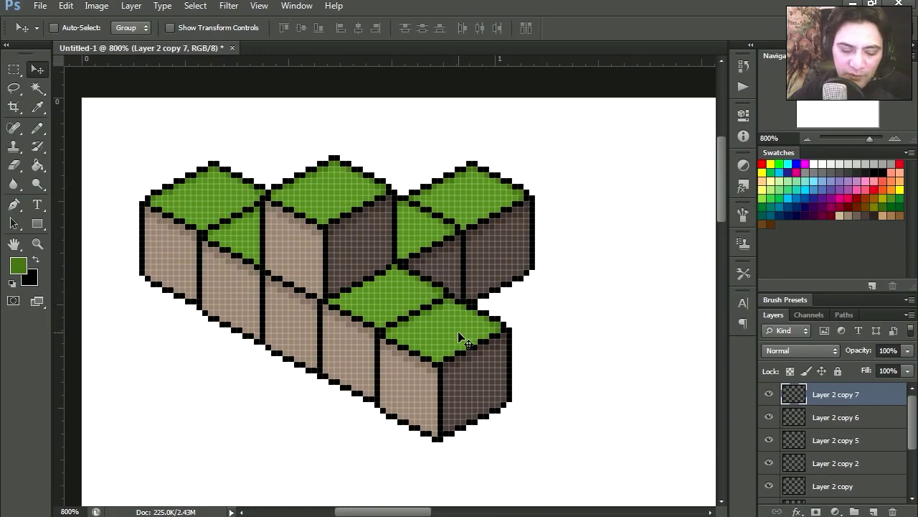
pyautogui.moveTo(361, 252); pyautogui.dragTo(302, 234)
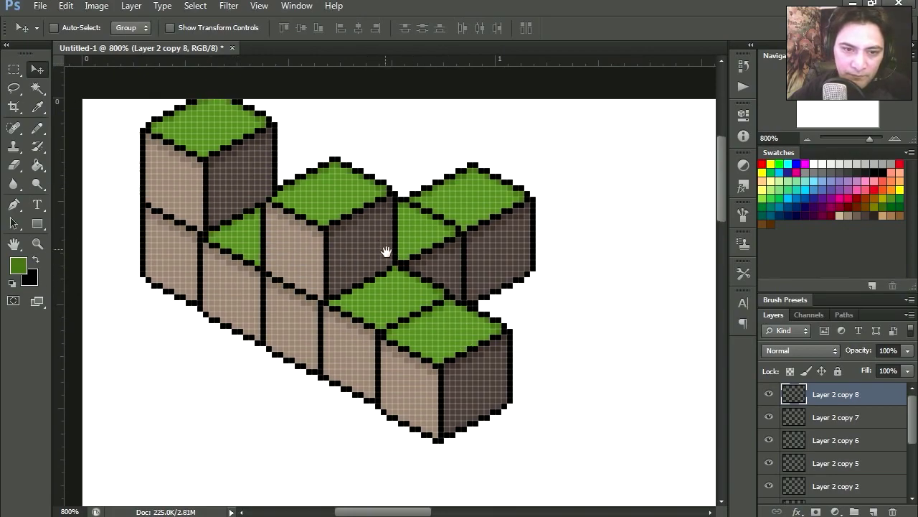
# Shift the whole cluster down and add cubes extending the bottom-right and back rows
pyautogui.hotkey('ctrl', 'alt', 'a')
pyautogui.moveTo(435, 346); pyautogui.dragTo(435, 381)
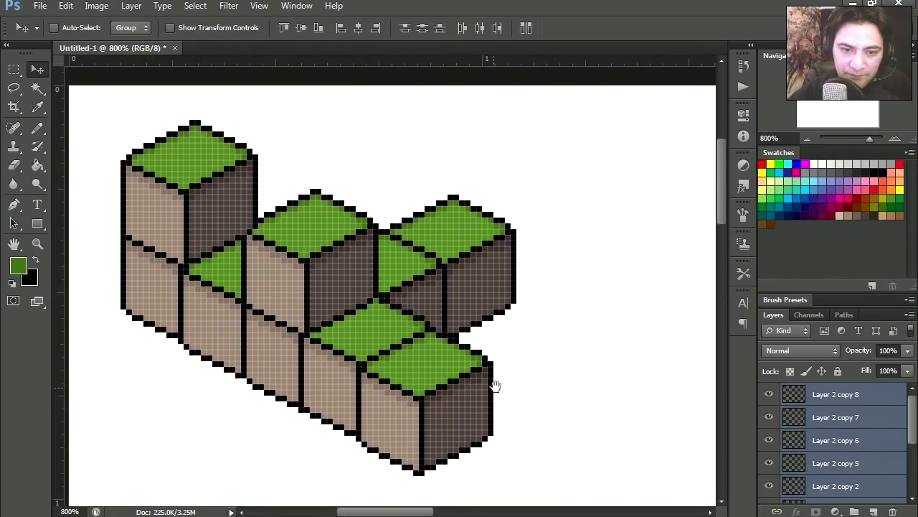
pyautogui.moveTo(495, 386); pyautogui.dragTo(462, 344)
pyautogui.rightClick(421, 372)
pyautogui.click(462, 379)
pyautogui.moveTo(462, 401); pyautogui.dragTo(502, 393)
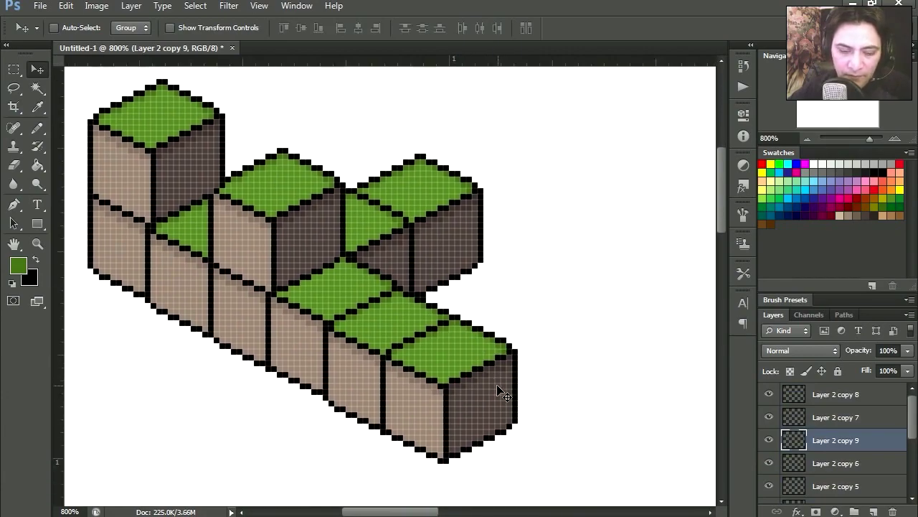
pyautogui.keyDown('alt'); pyautogui.click(421, 353); pyautogui.keyUp('alt')
pyautogui.moveTo(399, 252)
pyautogui.mouseDown()
pyautogui.moveTo(458, 220)
pyautogui.moveTo(443, 226)
pyautogui.mouseUp()
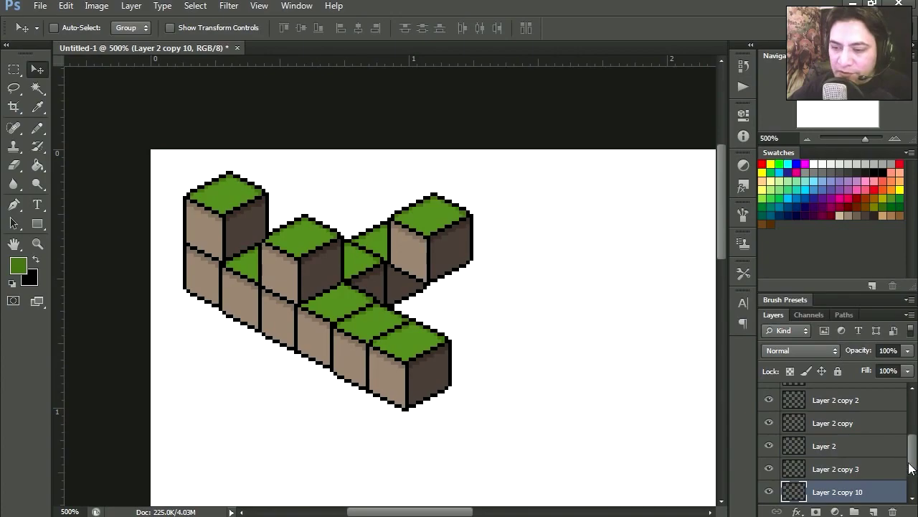
# Add a cube copy behind Layer 2 copy 4 and nudge the cubes into pixel alignment
pyautogui.moveTo(911, 467); pyautogui.dragTo(909, 483)
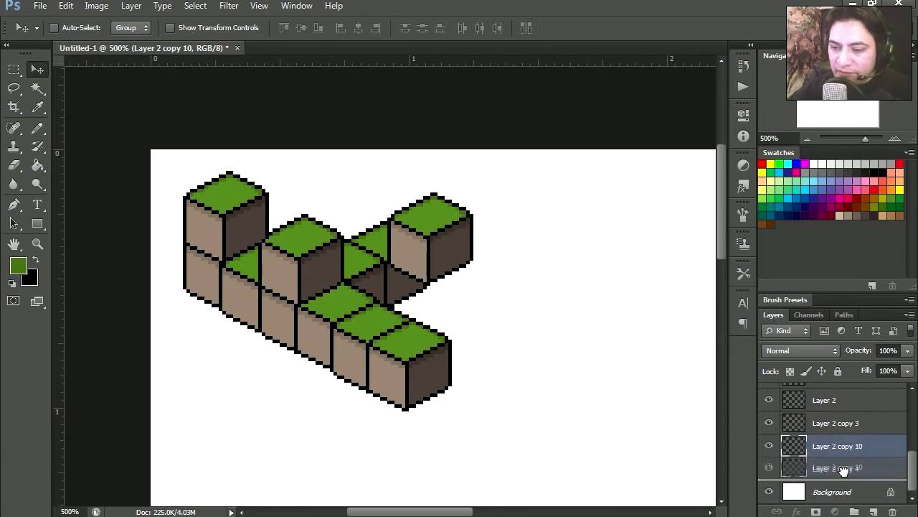
pyautogui.moveTo(842, 455); pyautogui.dragTo(839, 480)
pyautogui.press('Right')
pyautogui.press('Down')
pyautogui.press('Left')
pyautogui.press('Up')
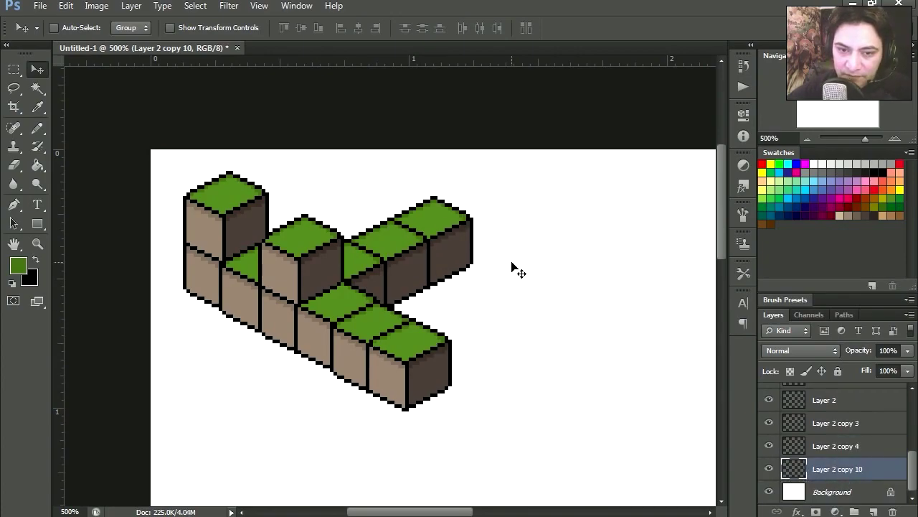
# Duplicate cubes to the lower left and below the row, layering them behind the others
pyautogui.moveTo(309, 283); pyautogui.dragTo(297, 349)
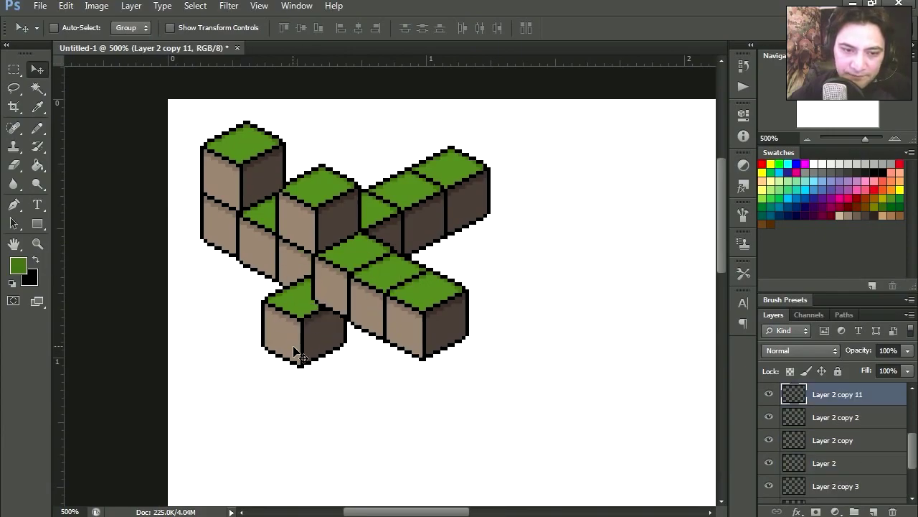
pyautogui.moveTo(837, 394); pyautogui.dragTo(837, 482)
pyautogui.moveTo(319, 354)
pyautogui.mouseDown()
pyautogui.moveTo(334, 336)
pyautogui.moveTo(327, 382)
pyautogui.mouseUp()
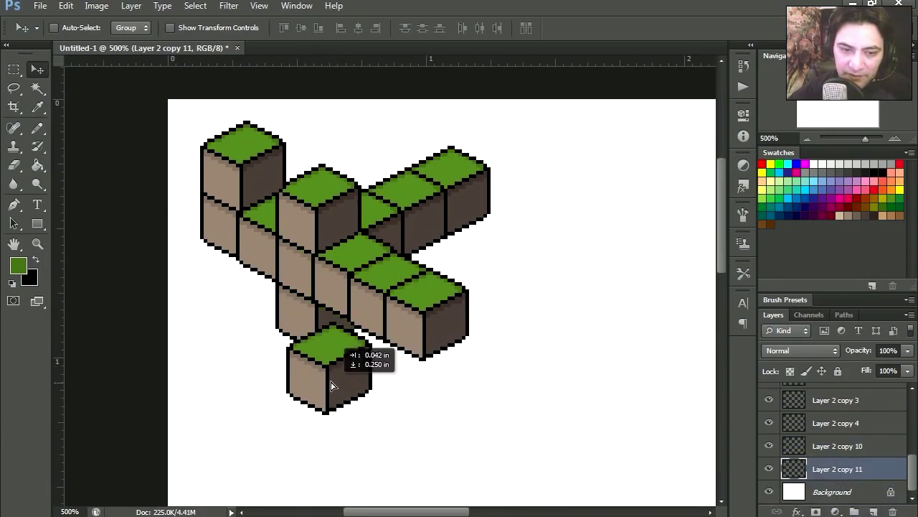
pyautogui.hotkey('ctrl', 'j')
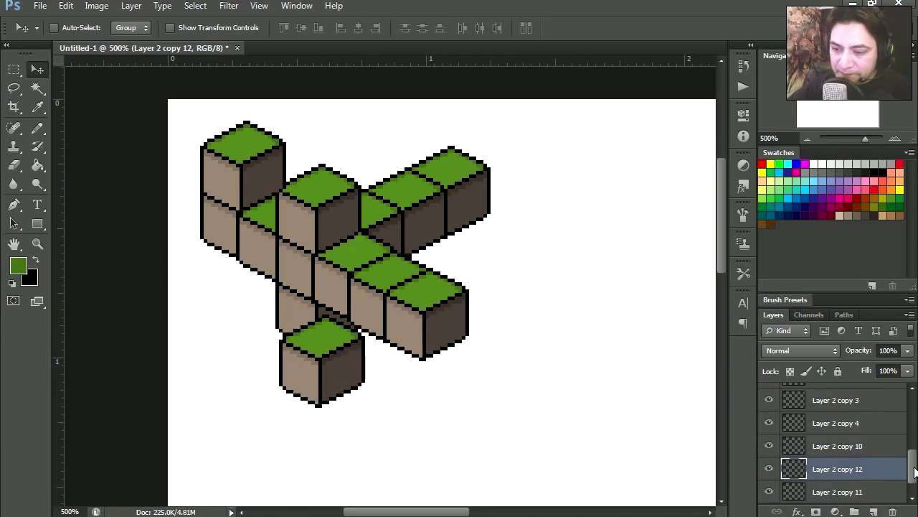
pyautogui.scroll(-1, 915, 470)
pyautogui.hotkey('ctrl', '[')
pyautogui.moveTo(328, 368); pyautogui.dragTo(425, 414)
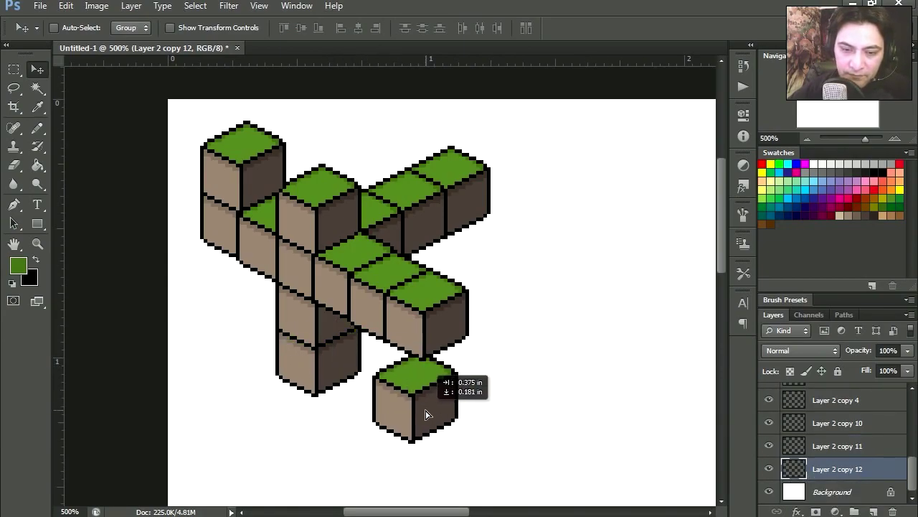
# Duplicate more cubes to tuck under and fill in the row
pyautogui.scroll(-2, 444, 380)
pyautogui.hotkey('ctrl', 'j')
pyautogui.hotkey('ctrl', 'j')
pyautogui.moveTo(465, 350)
pyautogui.mouseDown()
pyautogui.moveTo(409, 311)
pyautogui.moveTo(303, 289)
pyautogui.moveTo(337, 302)
pyautogui.mouseUp()
pyautogui.hscroll(2, 426, 365)
pyautogui.hotkey('ctrl', 'j')
pyautogui.hotkey('ctrl', 'j')
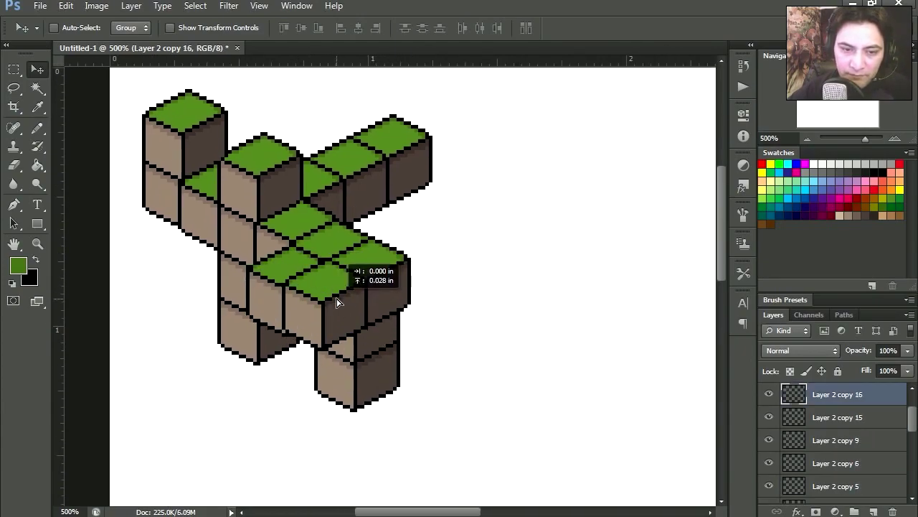
pyautogui.hscroll(-2, 358, 316)
pyautogui.scroll(-1, 384, 327)
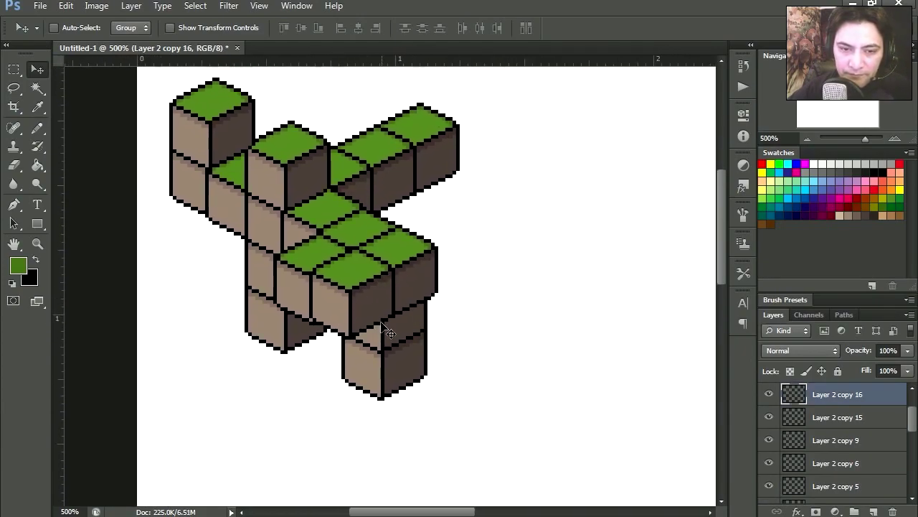
# Merge four cube layers, including Layer 2 copies 9, 6 and 15, into one block and shift it down-right
pyautogui.rightClick(353, 272)
pyautogui.press('Escape')
pyautogui.rightClick(410, 260)
pyautogui.keyDown('shift'); pyautogui.click(420, 262); pyautogui.keyUp('shift')
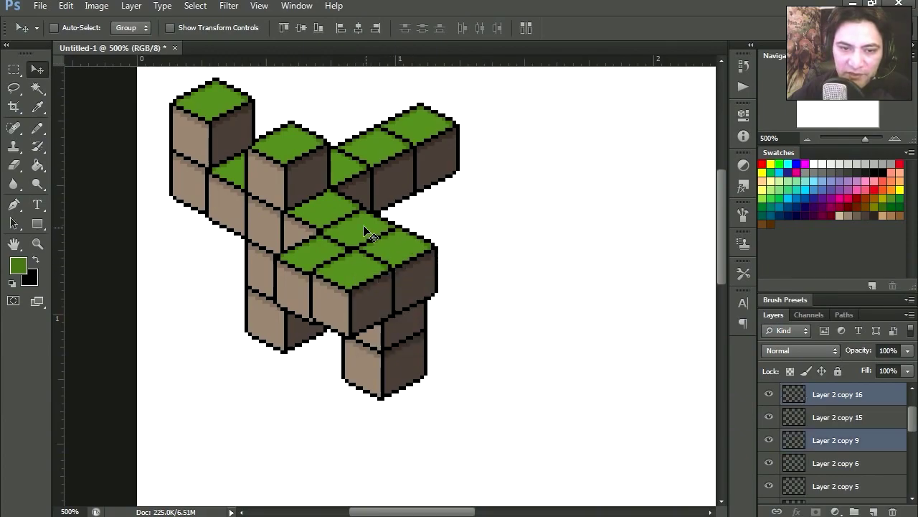
pyautogui.rightClick(365, 231)
pyautogui.keyDown('shift'); pyautogui.click(384, 237); pyautogui.keyUp('shift')
pyautogui.rightClick(317, 258)
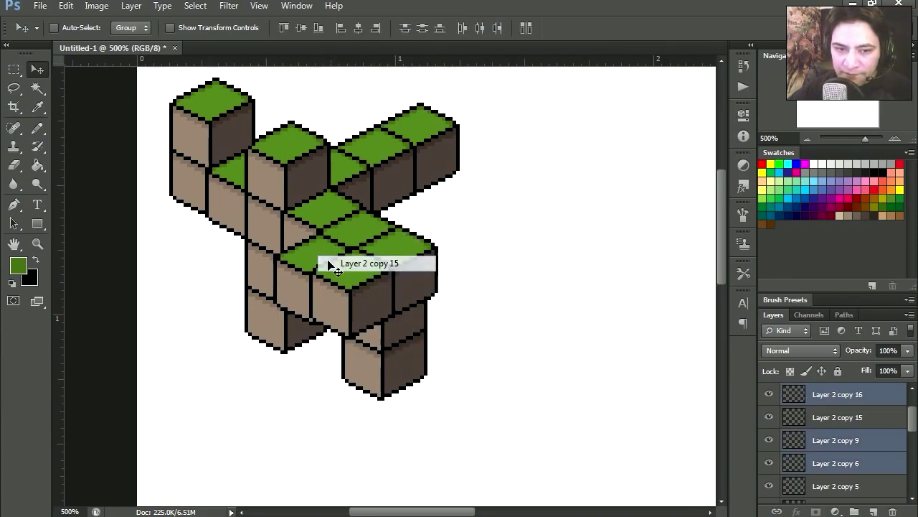
pyautogui.keyDown('shift'); pyautogui.click(334, 263); pyautogui.keyUp('shift')
pyautogui.hotkey('ctrl', 'e')
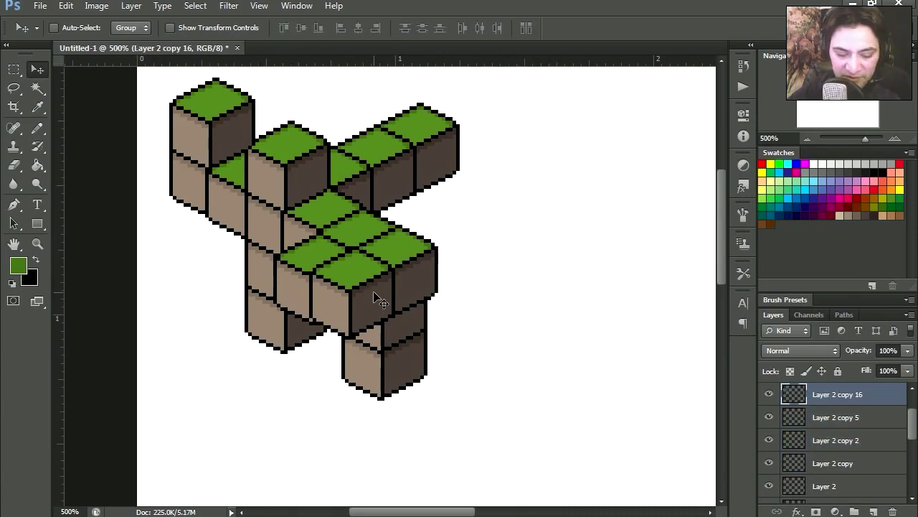
pyautogui.moveTo(384, 287)
pyautogui.mouseDown()
pyautogui.moveTo(500, 341)
pyautogui.moveTo(436, 303)
pyautogui.moveTo(436, 313)
pyautogui.mouseUp()
# Move a cube block into place on the island and shift the top cube off the column
pyautogui.scroll(-2, 502, 337)
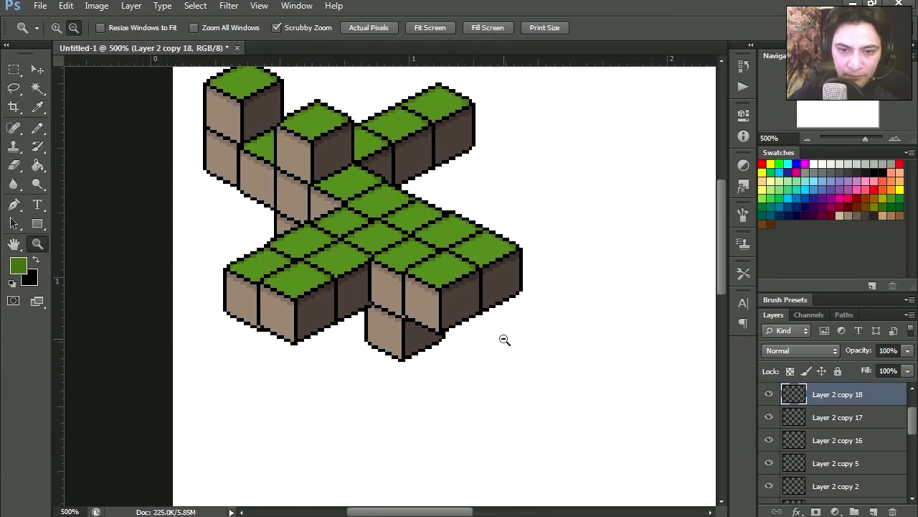
pyautogui.scroll(2, 410, 324)
pyautogui.press('v')
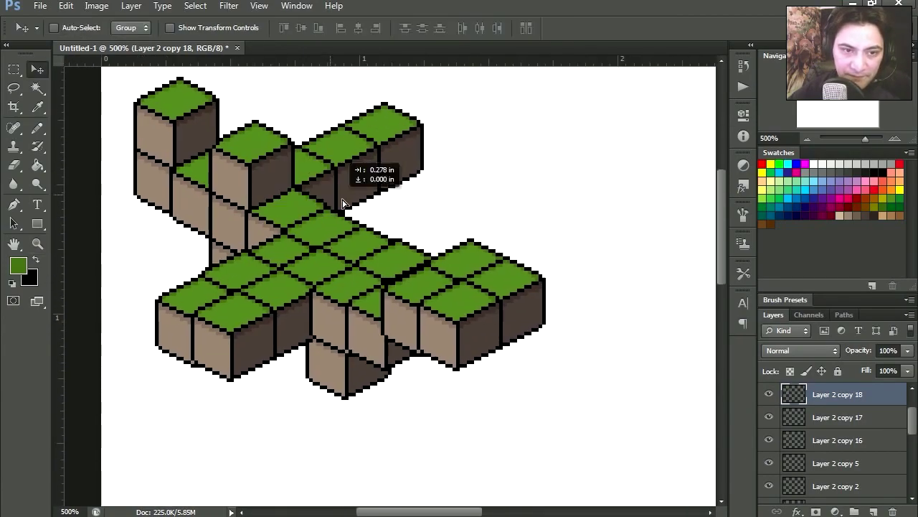
pyautogui.rightClick(251, 168)
pyautogui.click(272, 165)
pyautogui.moveTo(262, 167)
pyautogui.mouseDown()
pyautogui.moveTo(495, 318)
pyautogui.moveTo(567, 285)
pyautogui.moveTo(524, 272)
pyautogui.mouseUp()
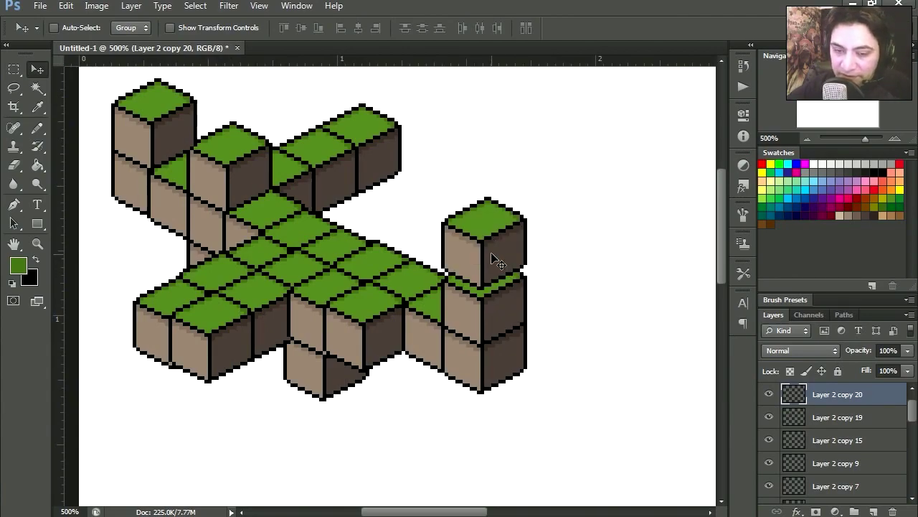
pyautogui.moveTo(494, 257); pyautogui.dragTo(531, 274)
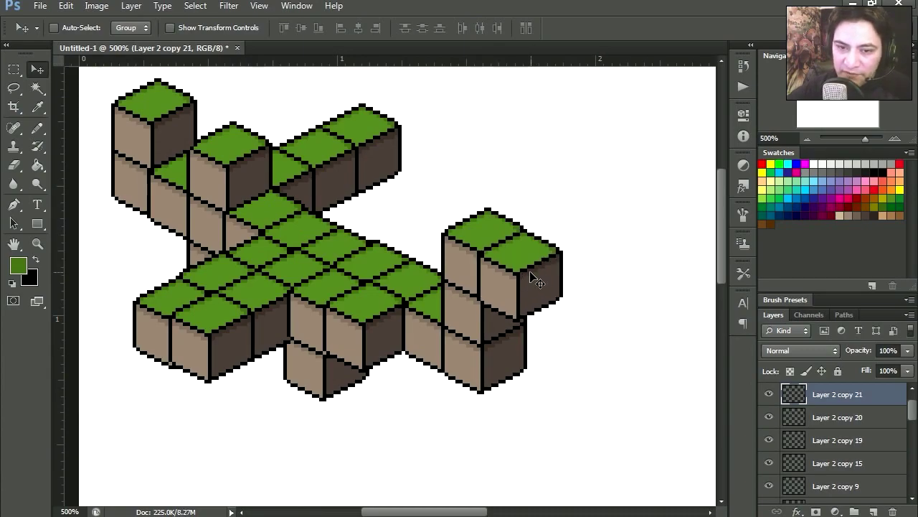
# Move the Layer 2 copy 17 and Layer 2 copy 28 cube blocks down into place
pyautogui.rightClick(249, 276)
pyautogui.click(249, 275)
pyautogui.moveTo(249, 275)
pyautogui.mouseDown()
pyautogui.moveTo(237, 292)
pyautogui.moveTo(246, 390)
pyautogui.moveTo(330, 395)
pyautogui.mouseUp()
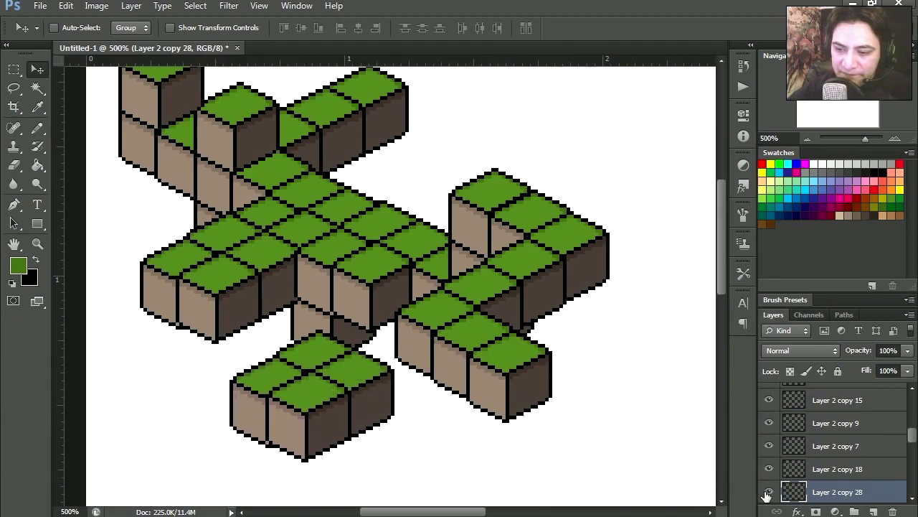
pyautogui.moveTo(911, 436); pyautogui.dragTo(911, 482)
pyautogui.moveTo(315, 402)
pyautogui.mouseDown()
pyautogui.moveTo(349, 360)
pyautogui.moveTo(353, 438)
pyautogui.moveTo(422, 425)
pyautogui.moveTo(486, 443)
pyautogui.moveTo(466, 427)
pyautogui.mouseUp()
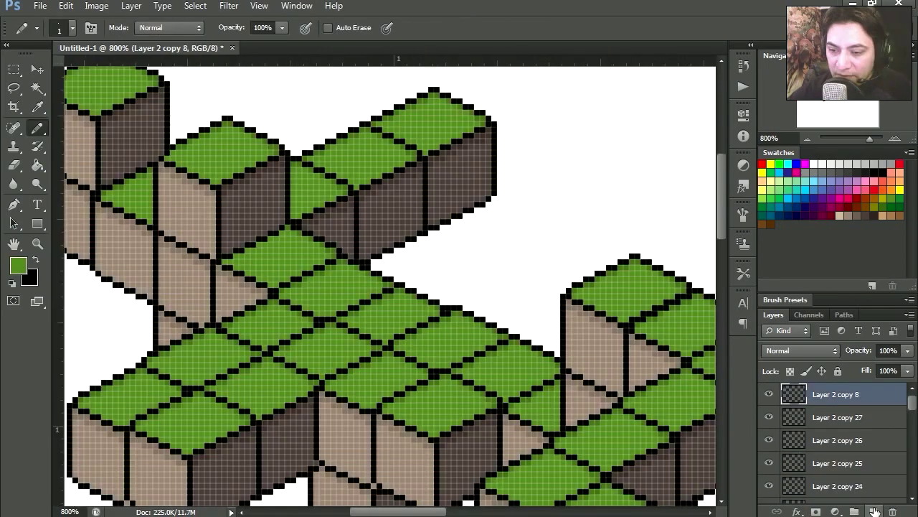
# Set the foreground colour to a darker green sampled from the grass
pyautogui.press('alt')
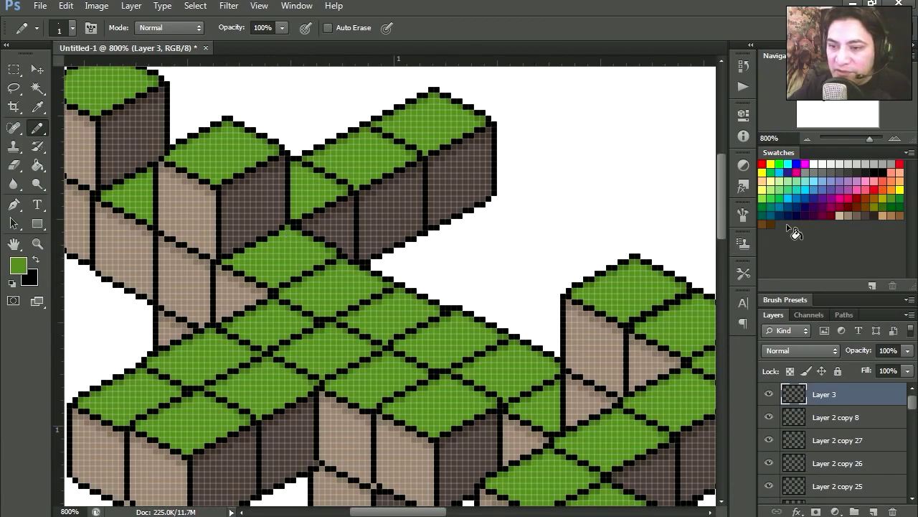
pyautogui.click(902, 206)
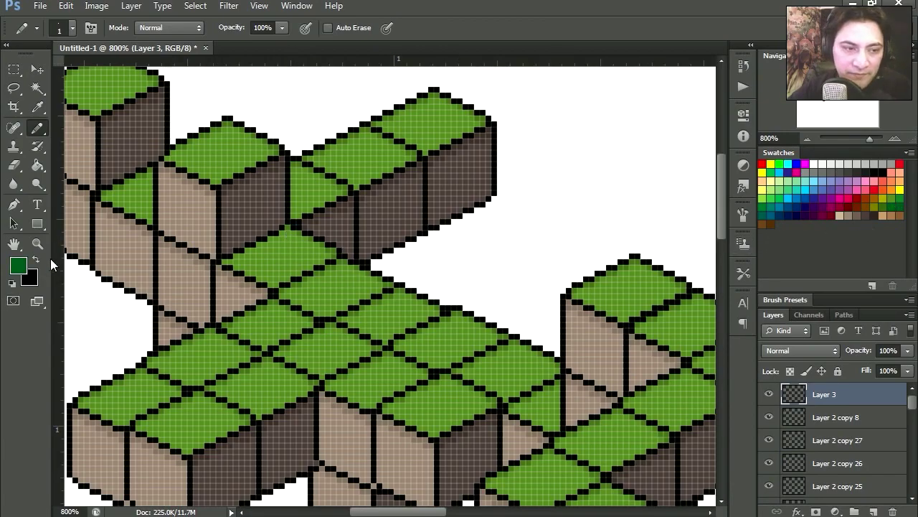
pyautogui.click(22, 266)
pyautogui.click(585, 351)
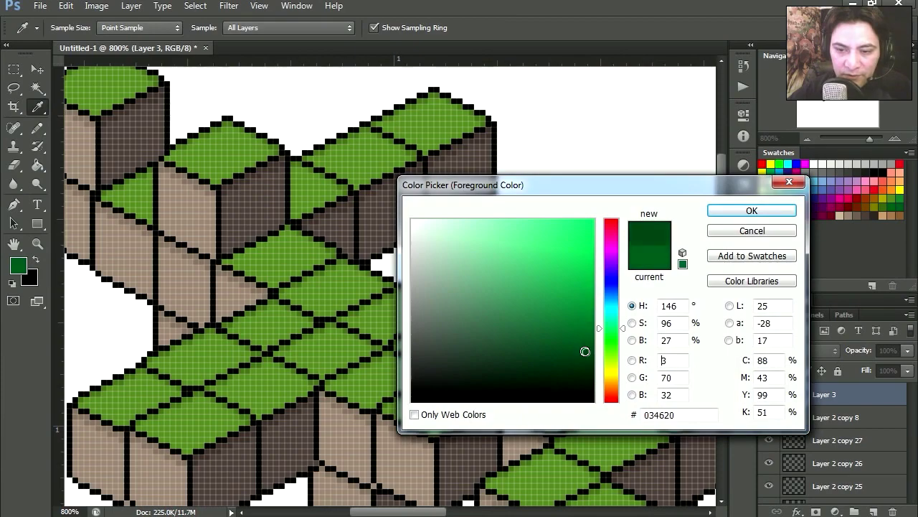
pyautogui.click(735, 216)
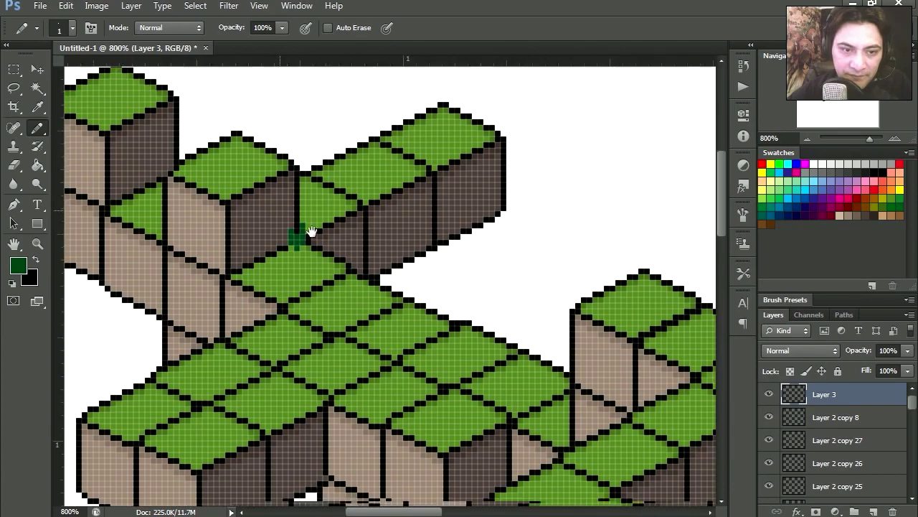
# Draw dark-green grass tufts across the grass tops of several blocks
pyautogui.moveTo(292, 221); pyautogui.dragTo(352, 250)
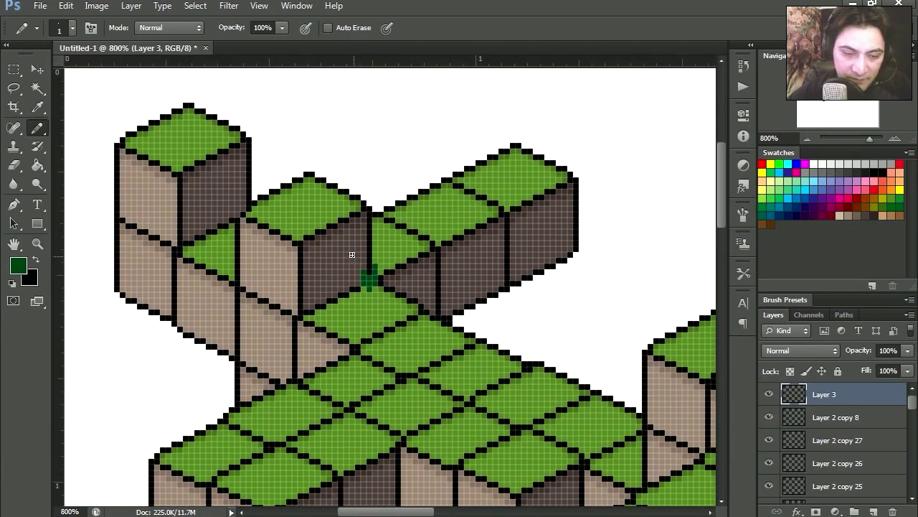
pyautogui.moveTo(332, 191)
pyautogui.mouseDown()
pyautogui.moveTo(318, 186)
pyautogui.moveTo(300, 152)
pyautogui.moveTo(277, 154)
pyautogui.moveTo(365, 213)
pyautogui.mouseUp()
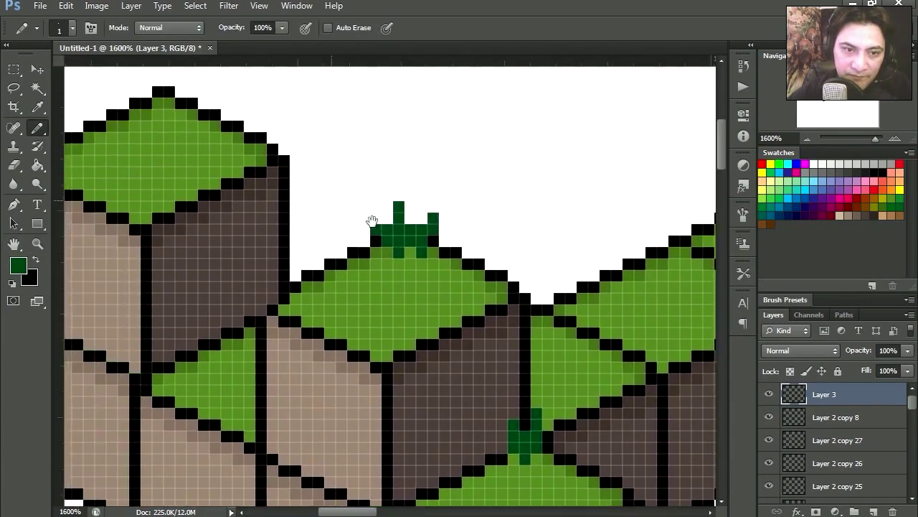
pyautogui.moveTo(247, 323); pyautogui.dragTo(247, 373)
pyautogui.moveTo(237, 337); pyautogui.dragTo(208, 387)
pyautogui.moveTo(215, 387)
pyautogui.mouseDown()
pyautogui.moveTo(273, 442)
pyautogui.moveTo(337, 208)
pyautogui.mouseUp()
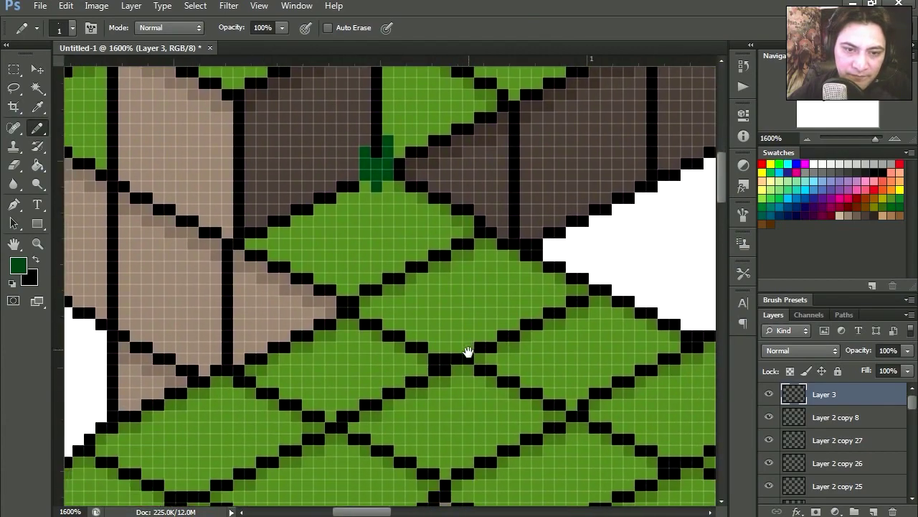
pyautogui.moveTo(364, 244); pyautogui.dragTo(365, 301)
pyautogui.moveTo(341, 265); pyautogui.dragTo(387, 272)
pyautogui.moveTo(357, 241); pyautogui.dragTo(285, 371)
pyautogui.moveTo(209, 298); pyautogui.dragTo(180, 359)
pyautogui.moveTo(194, 266); pyautogui.dragTo(154, 337)
pyautogui.moveTo(368, 313)
pyautogui.mouseDown()
pyautogui.moveTo(311, 330)
pyautogui.moveTo(297, 437)
pyautogui.mouseUp()
pyautogui.moveTo(341, 248)
pyautogui.mouseDown()
pyautogui.moveTo(398, 208)
pyautogui.moveTo(420, 352)
pyautogui.mouseUp()
# Add grass sprouts on the cube top and right-hand tiles, plus a small red flower
pyautogui.moveTo(359, 265); pyautogui.dragTo(363, 309)
pyautogui.moveTo(362, 237); pyautogui.dragTo(363, 287)
pyautogui.moveTo(359, 272); pyautogui.dragTo(302, 345)
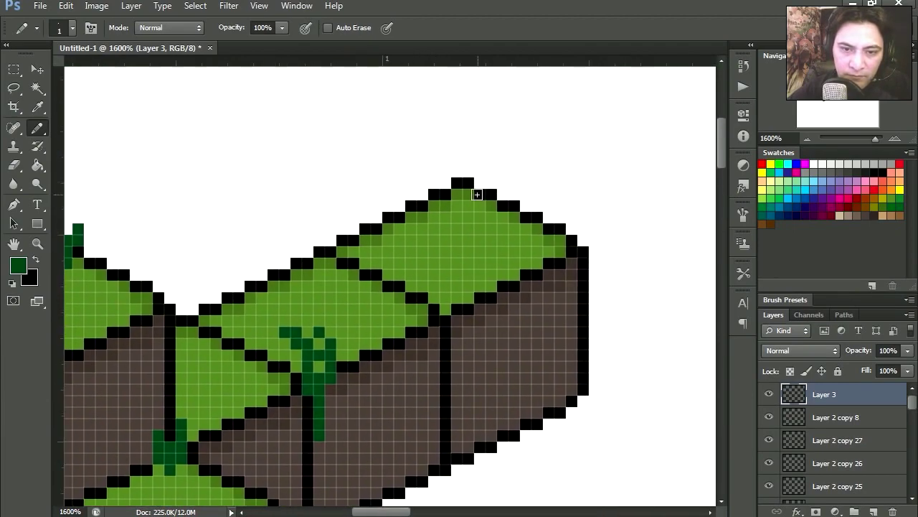
pyautogui.moveTo(459, 150)
pyautogui.mouseDown()
pyautogui.moveTo(324, 234)
pyautogui.moveTo(402, 180)
pyautogui.mouseUp()
pyautogui.moveTo(542, 229); pyautogui.dragTo(549, 258)
pyautogui.moveTo(548, 258); pyautogui.dragTo(523, 323)
pyautogui.moveTo(434, 154); pyautogui.dragTo(438, 193)
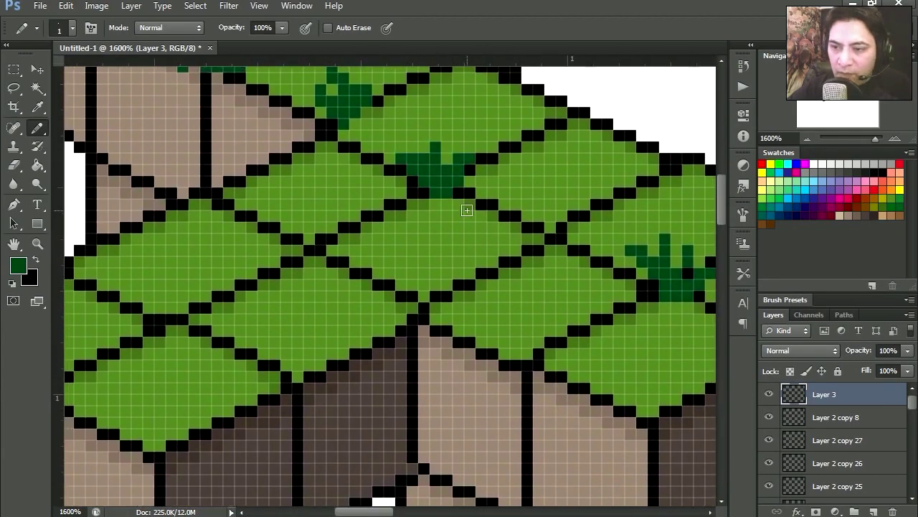
pyautogui.click(423, 284)
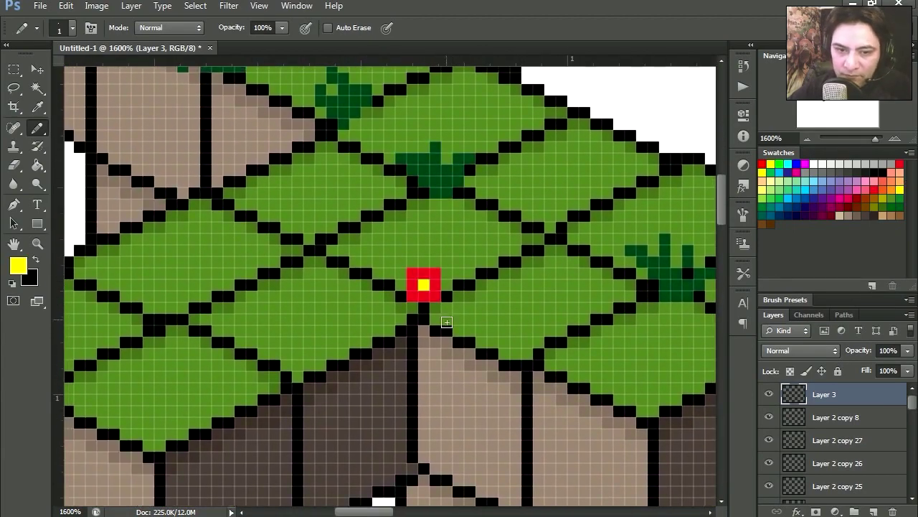
# Zoom out to view the whole island at 400%
pyautogui.hotkey('ctrl', '-')
pyautogui.hotkey('ctrl', '-')
pyautogui.hotkey('ctrl', '-')
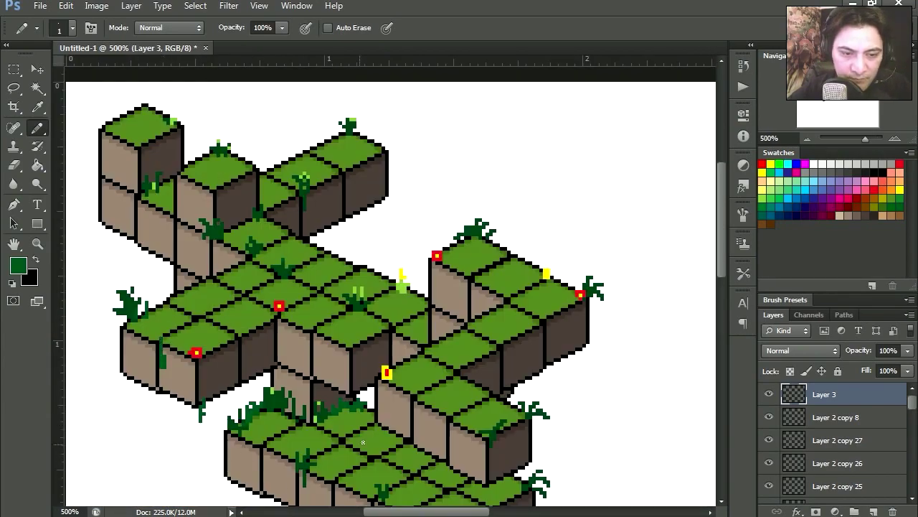
pyautogui.moveTo(103, 226); pyautogui.dragTo(171, 222)
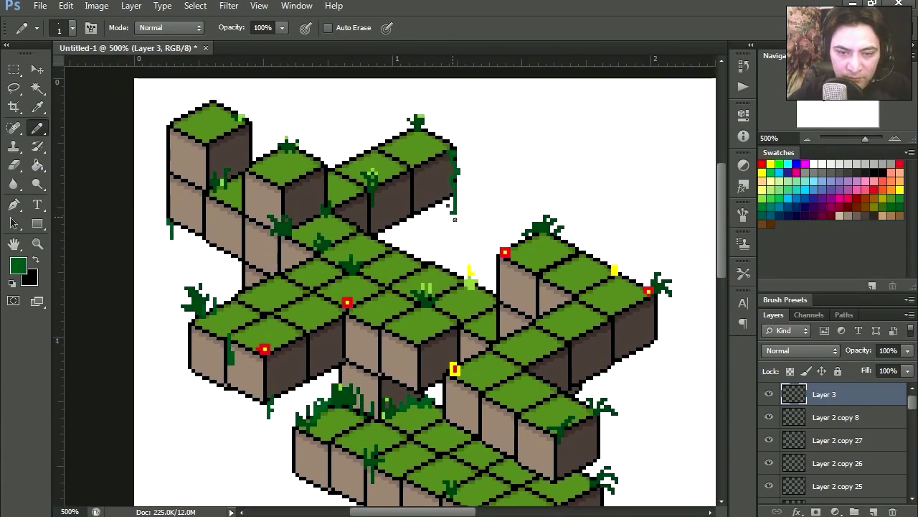
pyautogui.scroll(-5, 276, 327)
pyautogui.scroll(2, 280, 367)
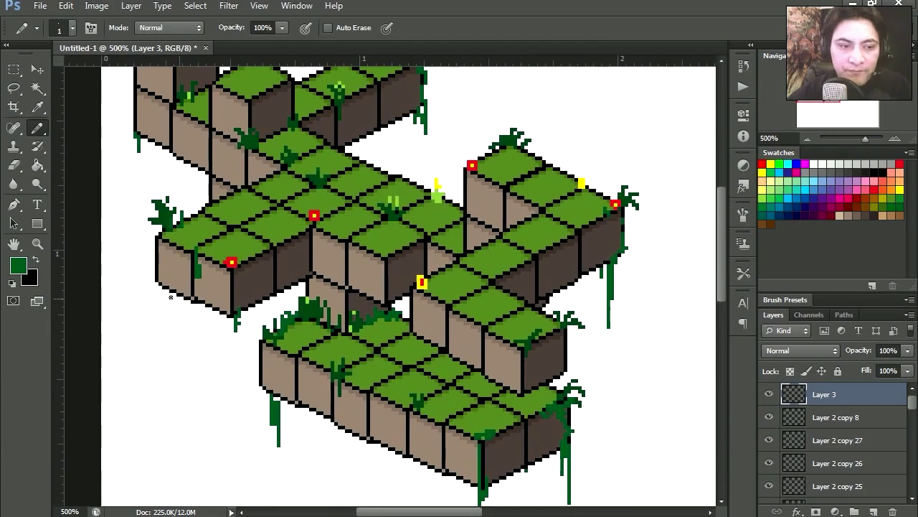
pyautogui.press('z')
pyautogui.hotkey('ctrl', '-')
pyautogui.hotkey('ctrl', '-')
pyautogui.click(448, 285)
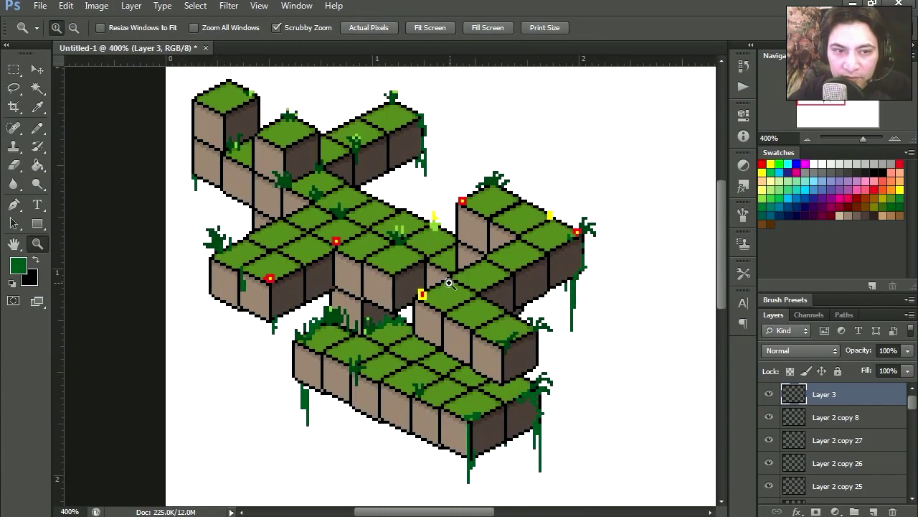
pyautogui.rightClick(14, 87)
# Fill a polygonal shadow patch on the lower platform with grey at reduced opacity
pyautogui.click(71, 102)
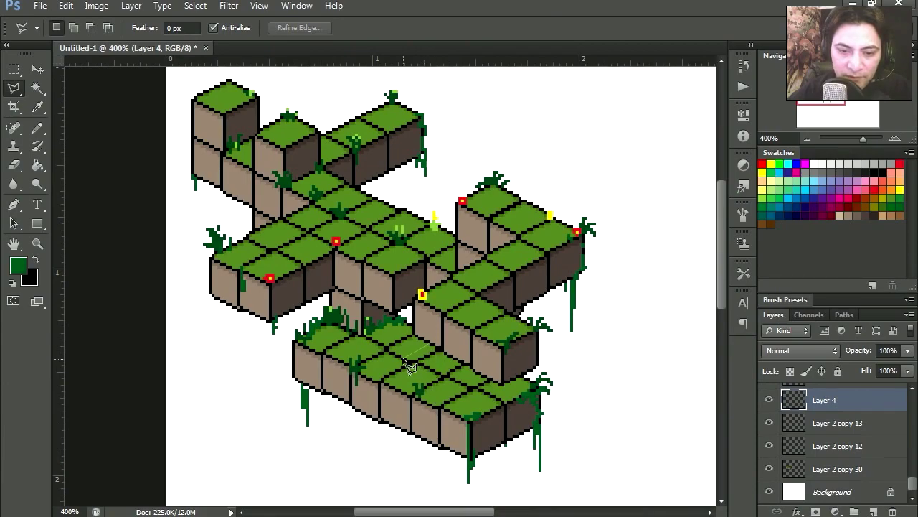
pyautogui.click(455, 335)
pyautogui.hotkey('shift', 'F5')
pyautogui.press('Return')
pyautogui.click(908, 350)
pyautogui.moveTo(905, 367)
pyautogui.mouseDown()
pyautogui.moveTo(866, 367)
pyautogui.moveTo(886, 366)
pyautogui.mouseUp()
pyautogui.press('v')
pyautogui.hscroll(2, 431, 323)
pyautogui.moveTo(464, 391); pyautogui.dragTo(467, 394)
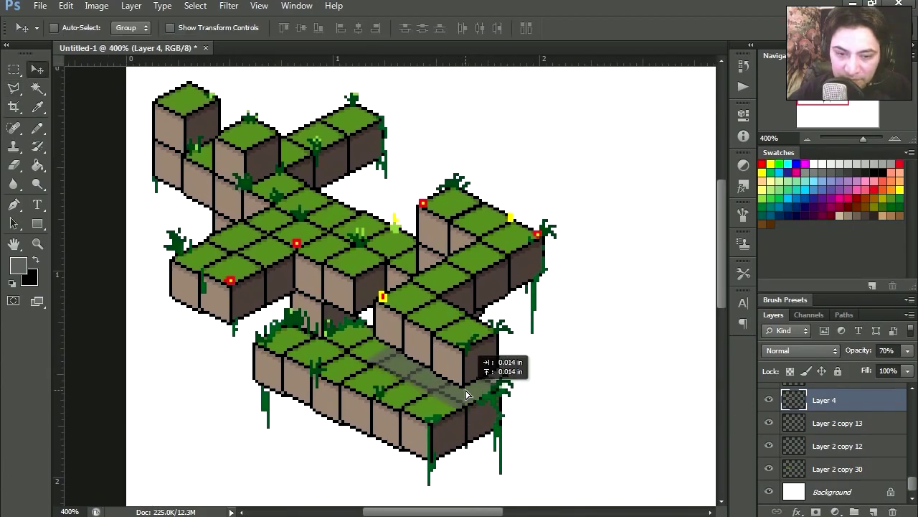
# Delete the grey spill beyond the platform edge and raise the shadow opacity slightly
pyautogui.press('l')
pyautogui.click(589, 371)
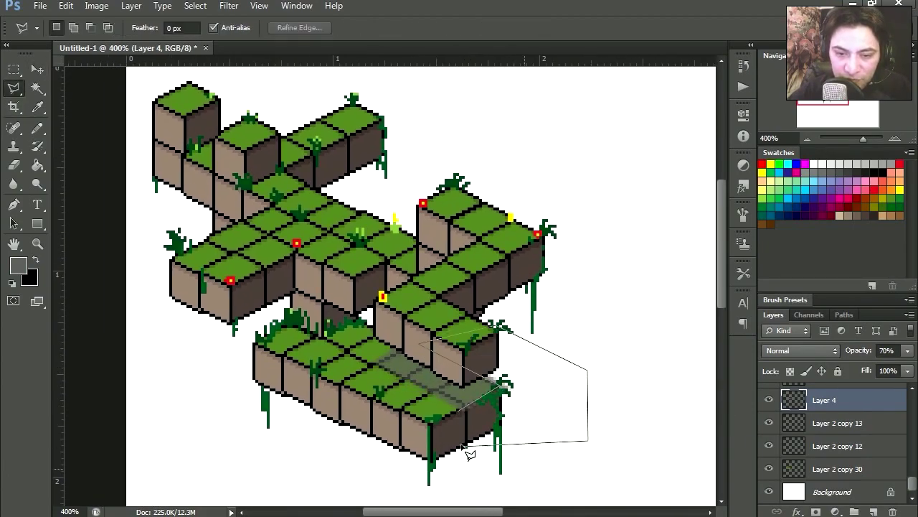
pyautogui.doubleClick(466, 445)
pyautogui.press('Delete')
pyautogui.hotkey('ctrl', 'd')
pyautogui.click(908, 350)
pyautogui.moveTo(889, 367); pyautogui.dragTo(896, 369)
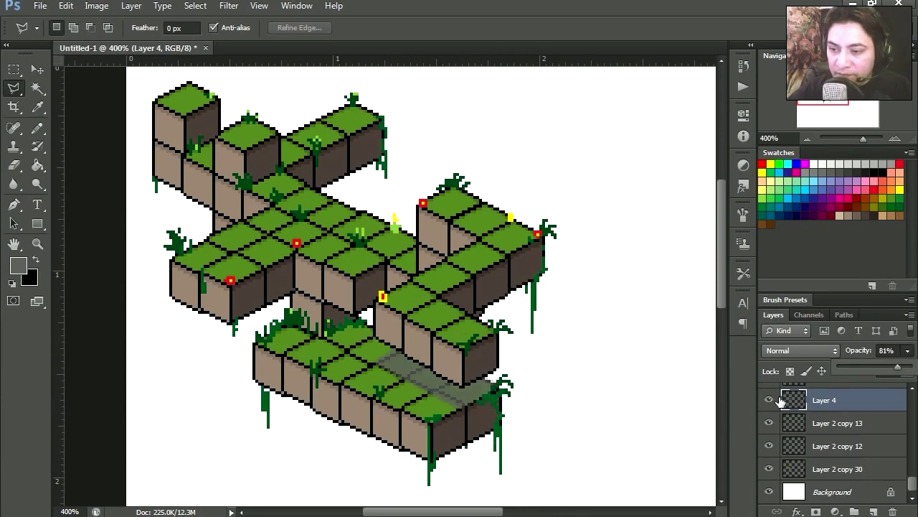
# Copy the shadow patch to another overhang and set the copy to Overlay blending
pyautogui.press('v')
pyautogui.moveTo(466, 380); pyautogui.dragTo(452, 359)
pyautogui.hscroll(2, 452, 358)
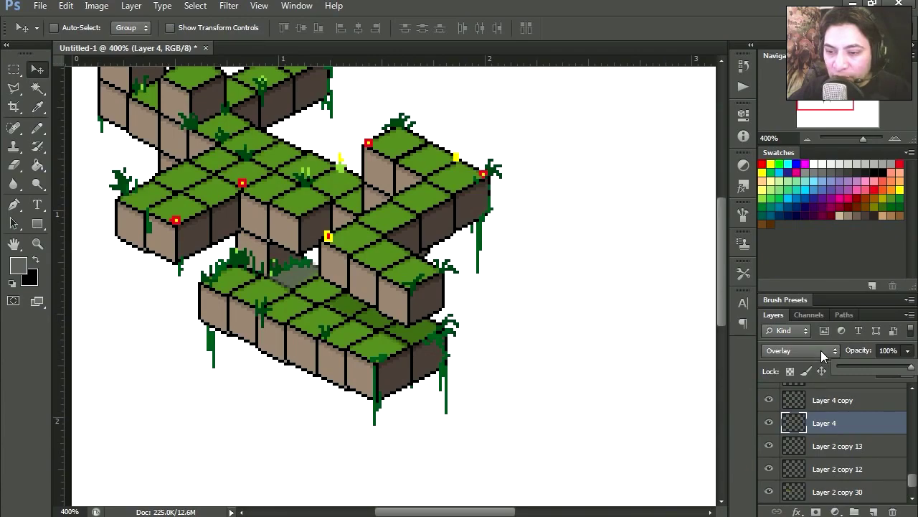
pyautogui.keyDown('ctrl'); pyautogui.click(304, 285); pyautogui.keyUp('ctrl')
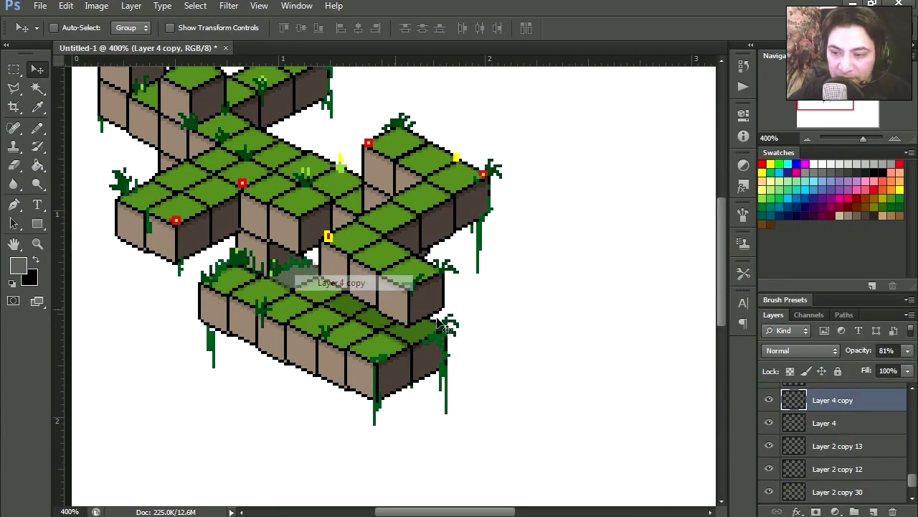
pyautogui.click(830, 350)
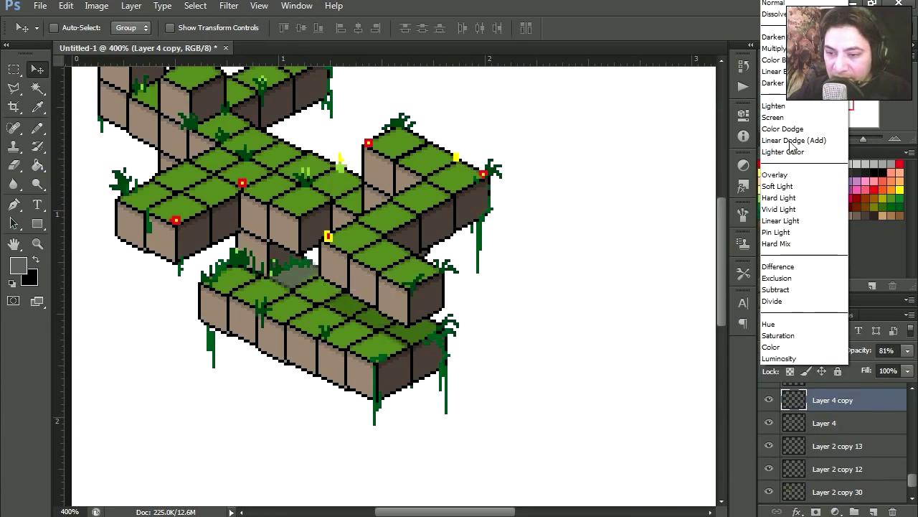
pyautogui.click(779, 174)
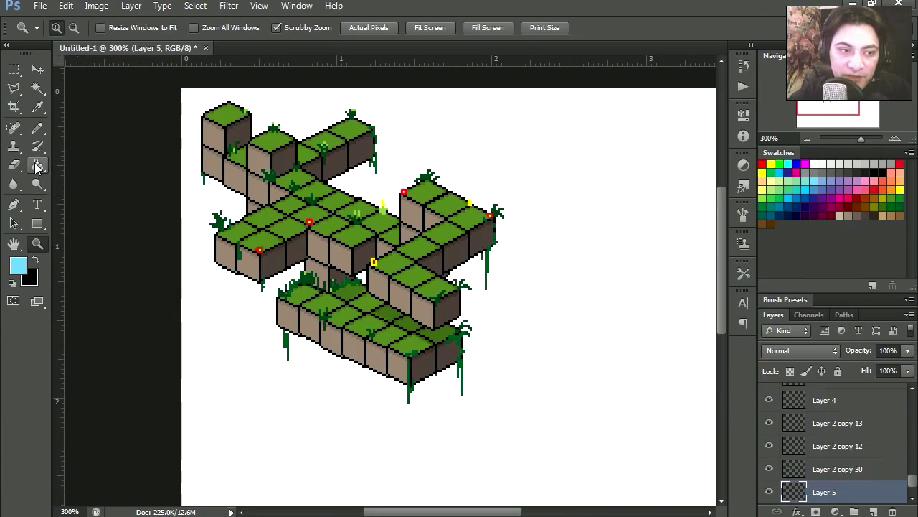
# Fill the background layer with light blue using the Paint Bucket
pyautogui.click(37, 165)
pyautogui.click(190, 202)
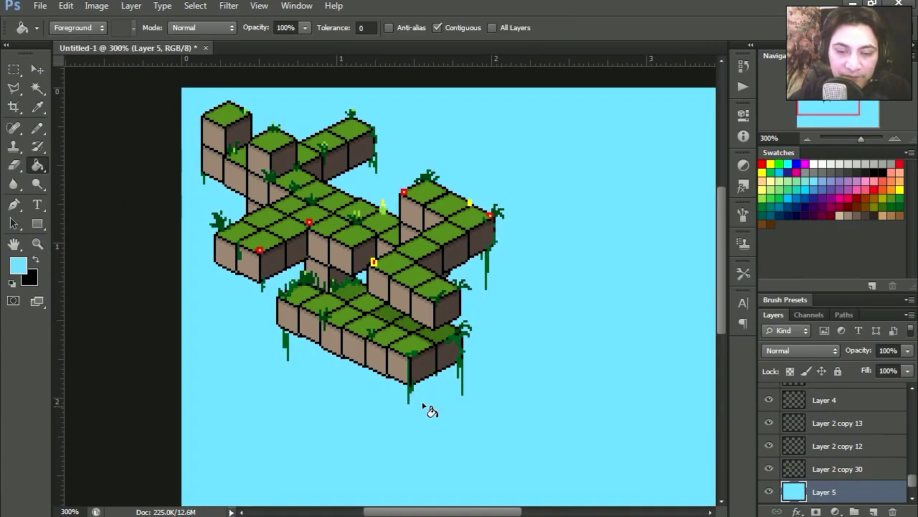
pyautogui.moveTo(524, 406); pyautogui.dragTo(542, 425)
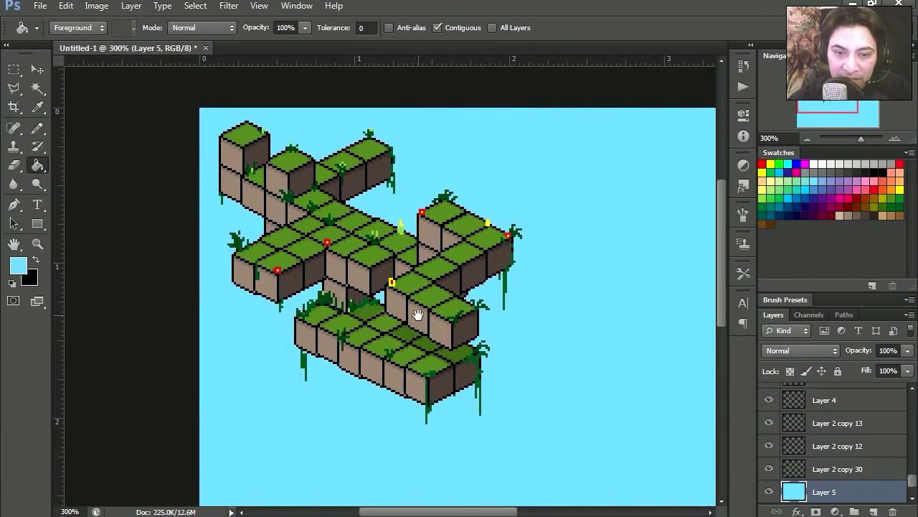
# Add 2% Gaussian monochromatic noise to the blue background
pyautogui.click(230, 5)
pyautogui.moveTo(239, 178)
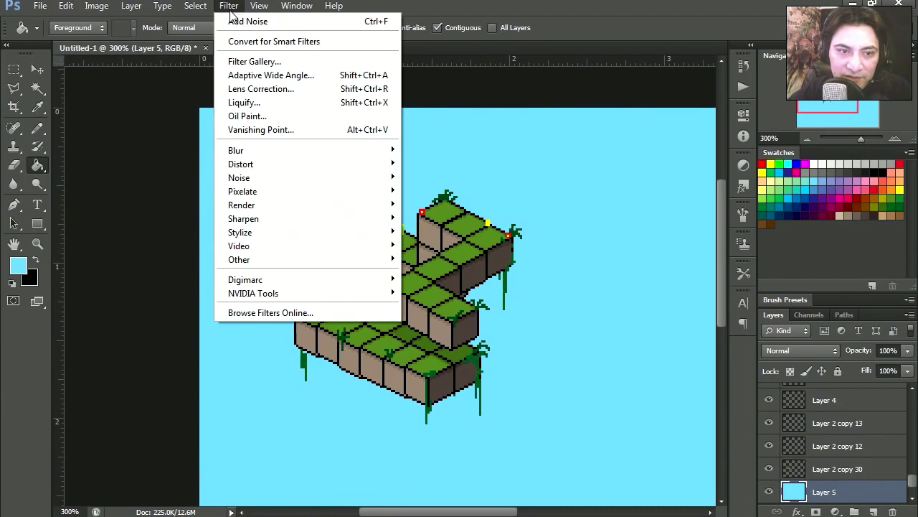
pyautogui.click(431, 177)
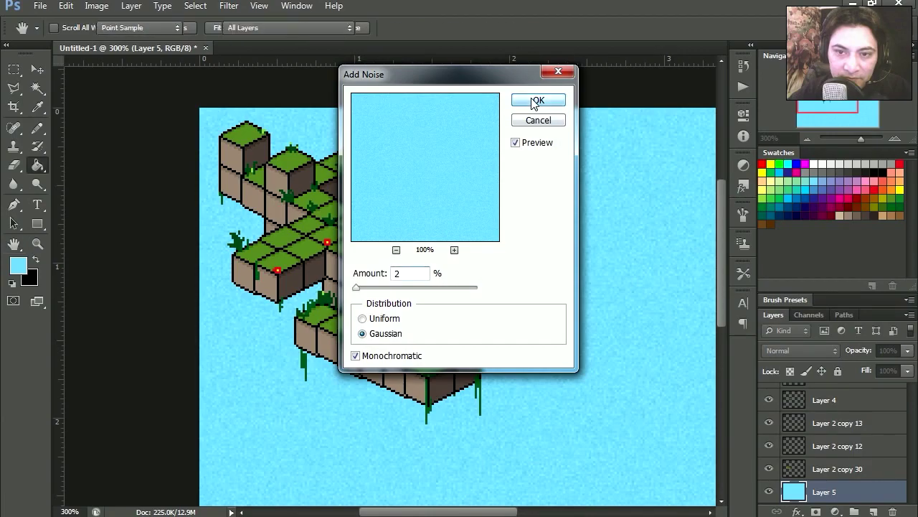
pyautogui.click(538, 100)
pyautogui.press('z')
pyautogui.click(524, 397)
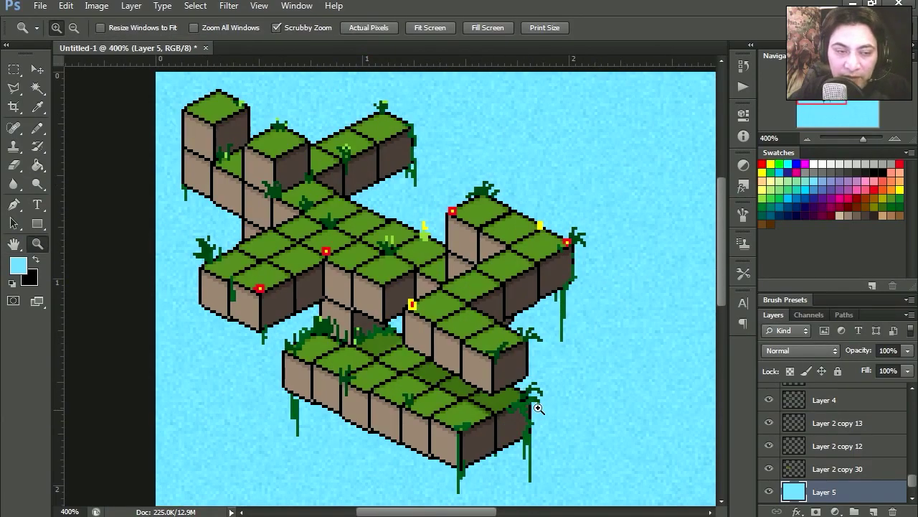
# Resize the image to 1280 px wide with Nearest Neighbor resampling
pyautogui.click(96, 6)
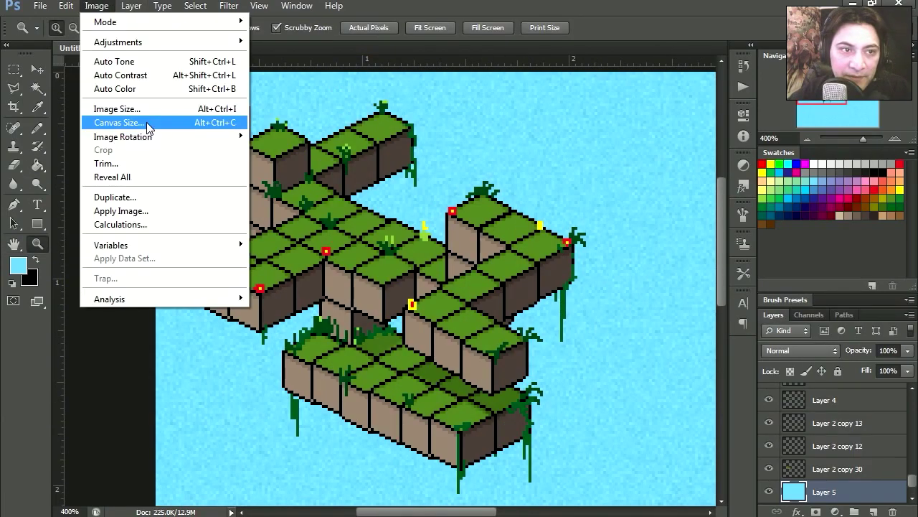
pyautogui.click(119, 109)
pyautogui.write('1280')
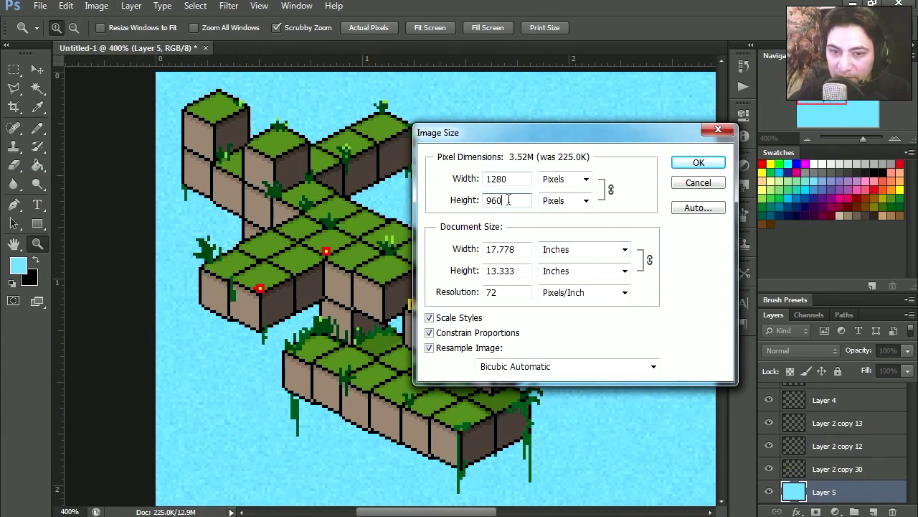
pyautogui.click(652, 367)
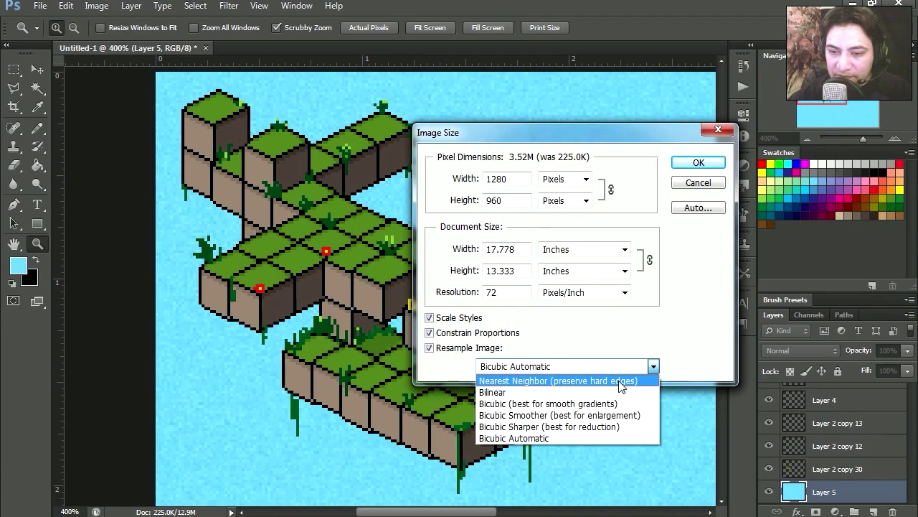
pyautogui.click(621, 381)
pyautogui.click(696, 163)
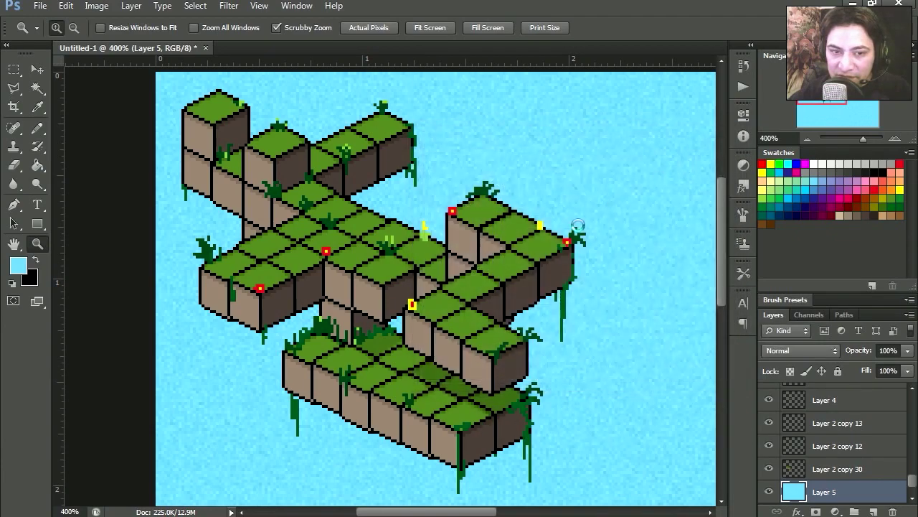
# View the enlarged artwork at 100% and nudge the top-left block
pyautogui.hotkey('ctrl', '1')
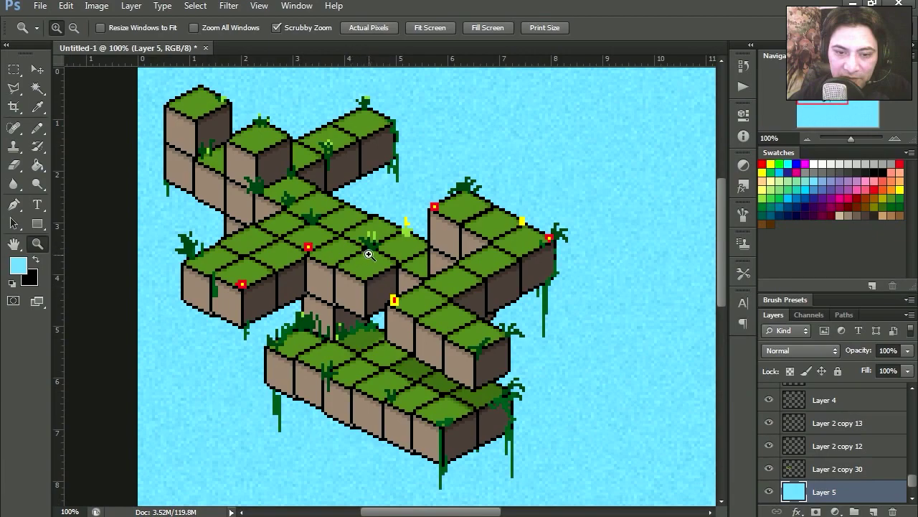
pyautogui.moveTo(368, 254); pyautogui.dragTo(409, 257)
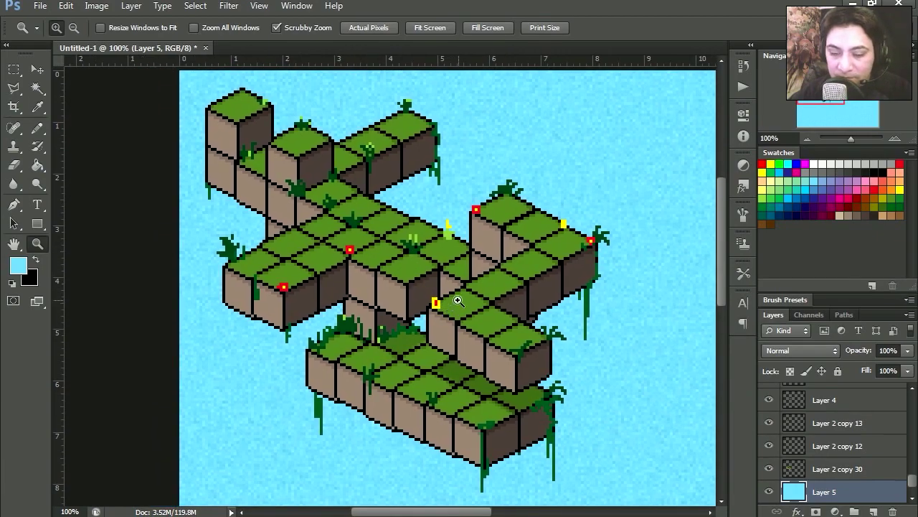
pyautogui.press('v')
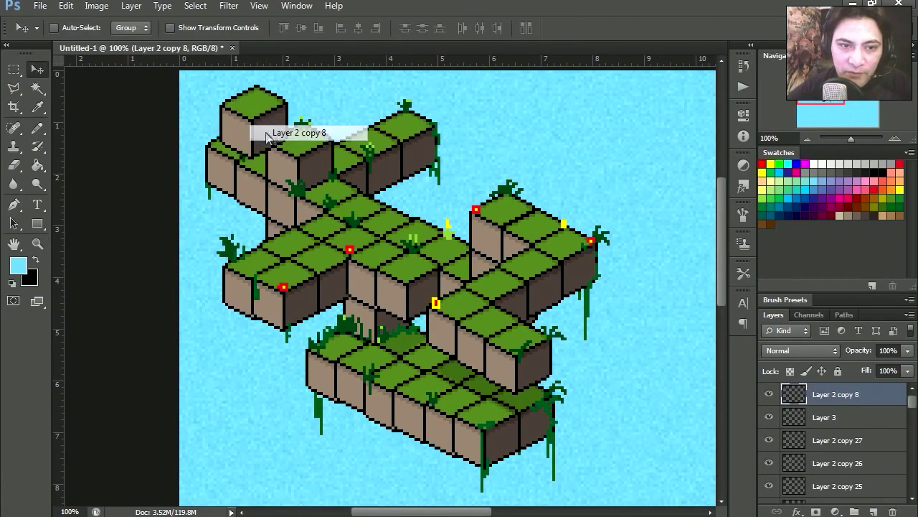